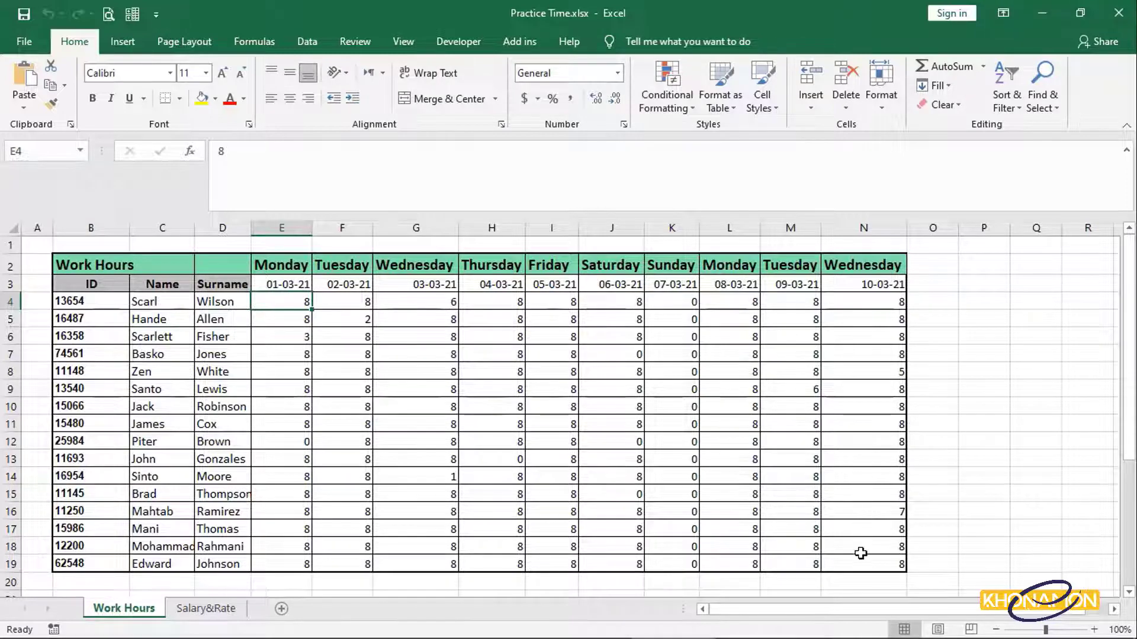
Examine the daily work hours and the hourly rates with the payment instructions on the Work Hours and Salary&Rate sheets.
{"action": "left_click", "coordinate": [234, 609]}
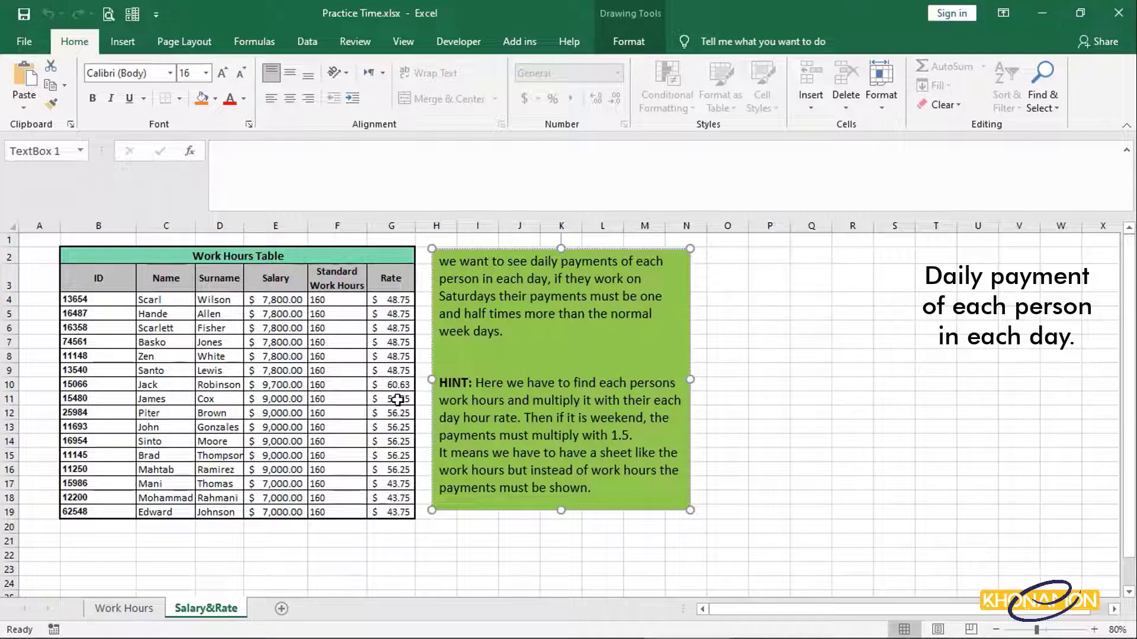
{"action": "left_click", "coordinate": [149, 608]}
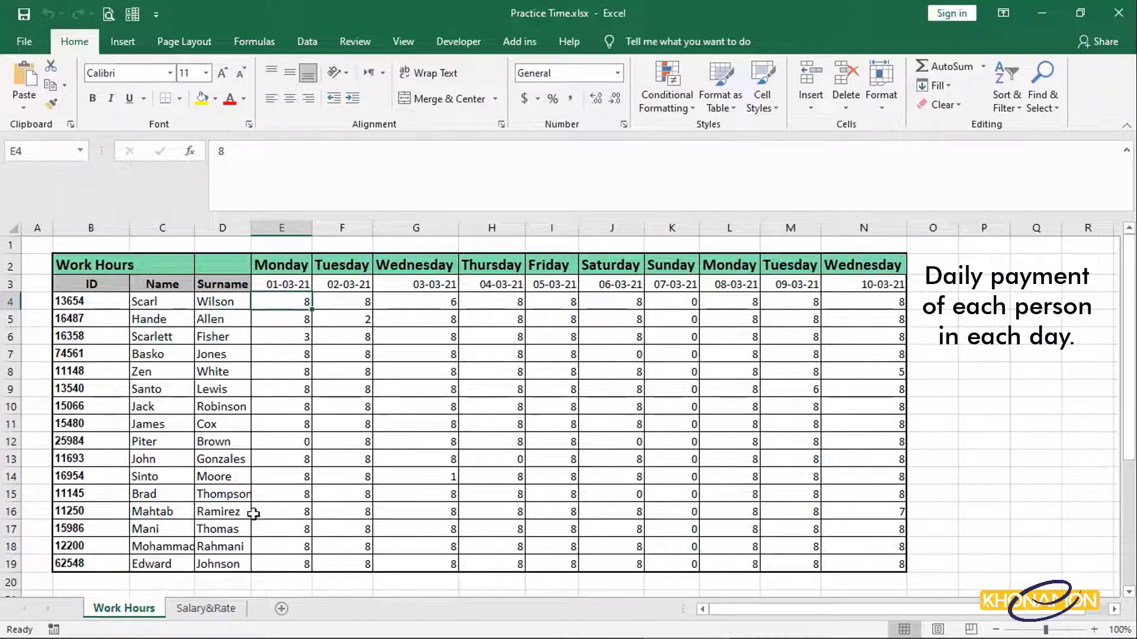
{"action": "left_click", "coordinate": [227, 611]}
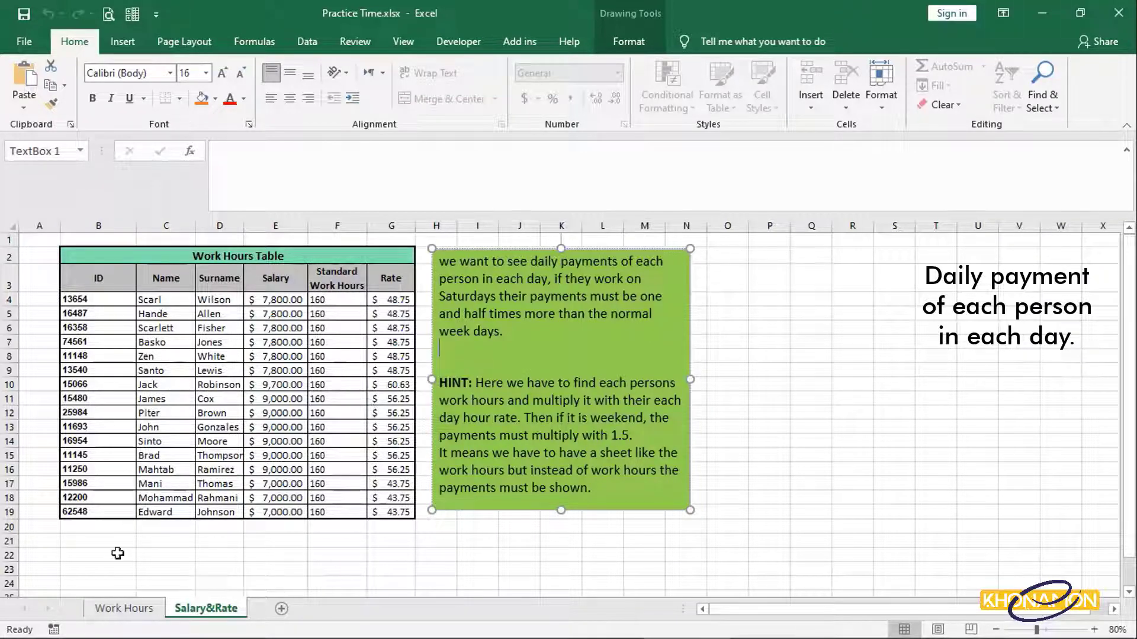
Try multiplying the first employee's Monday hours in Work Hours cell E4 by the rate in Salary&Rate cell G4.
{"action": "left_click", "coordinate": [122, 609]}
{"action": "double_click", "coordinate": [279, 300]}
{"action": "type", "text": "=8"}
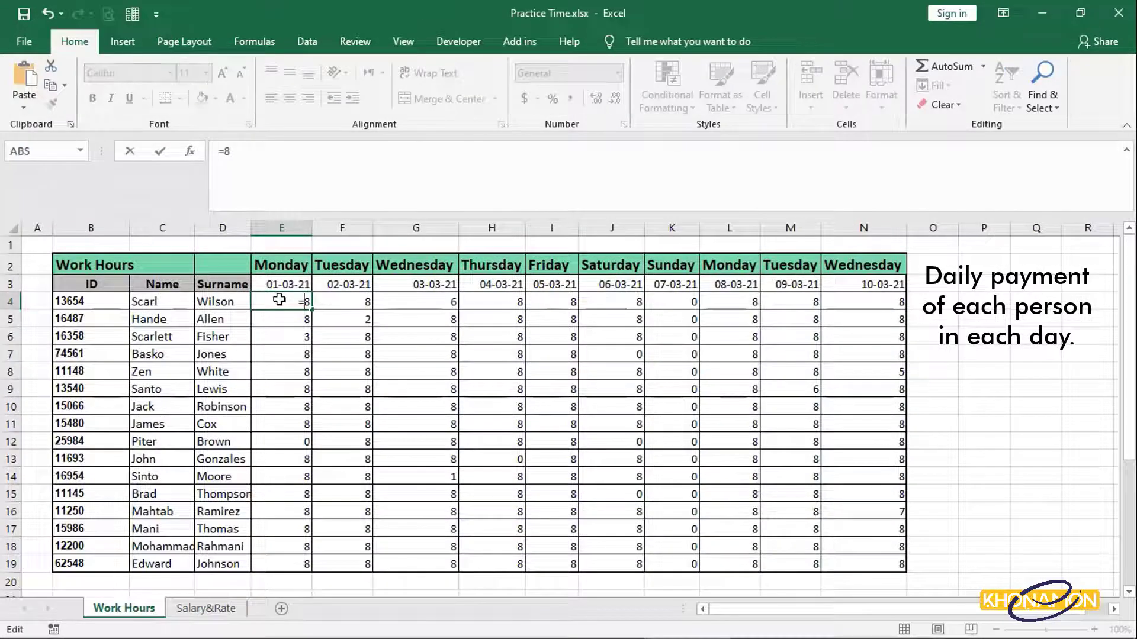
{"action": "key", "text": "End"}
{"action": "type", "text": "*"}
{"action": "left_click", "coordinate": [214, 609]}
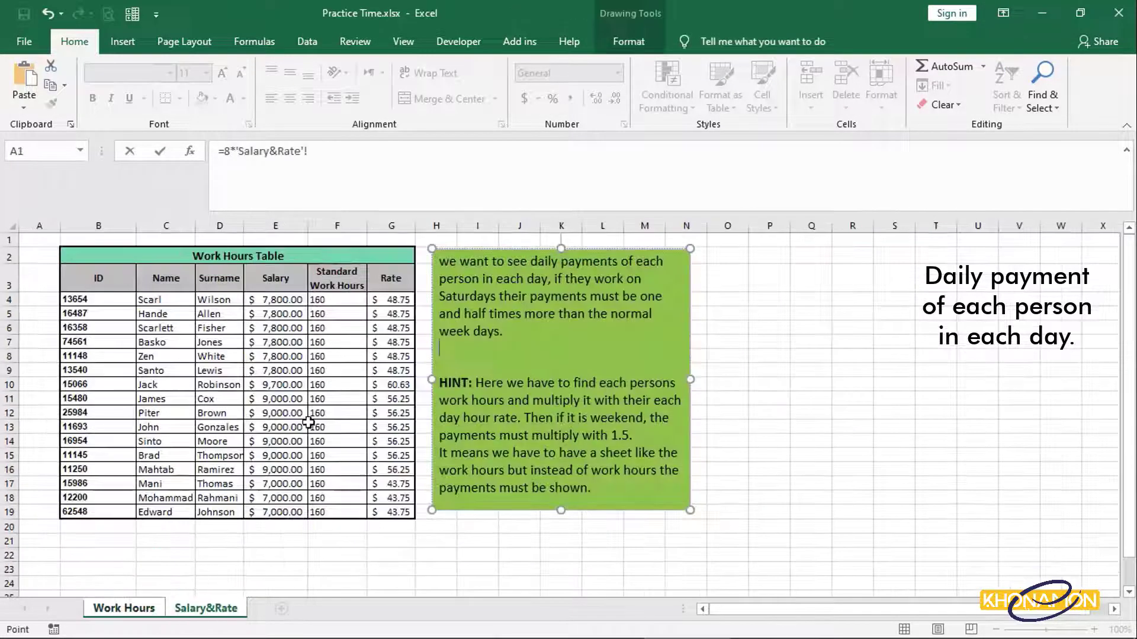
{"action": "left_click", "coordinate": [387, 301]}
{"action": "key", "text": "Return"}
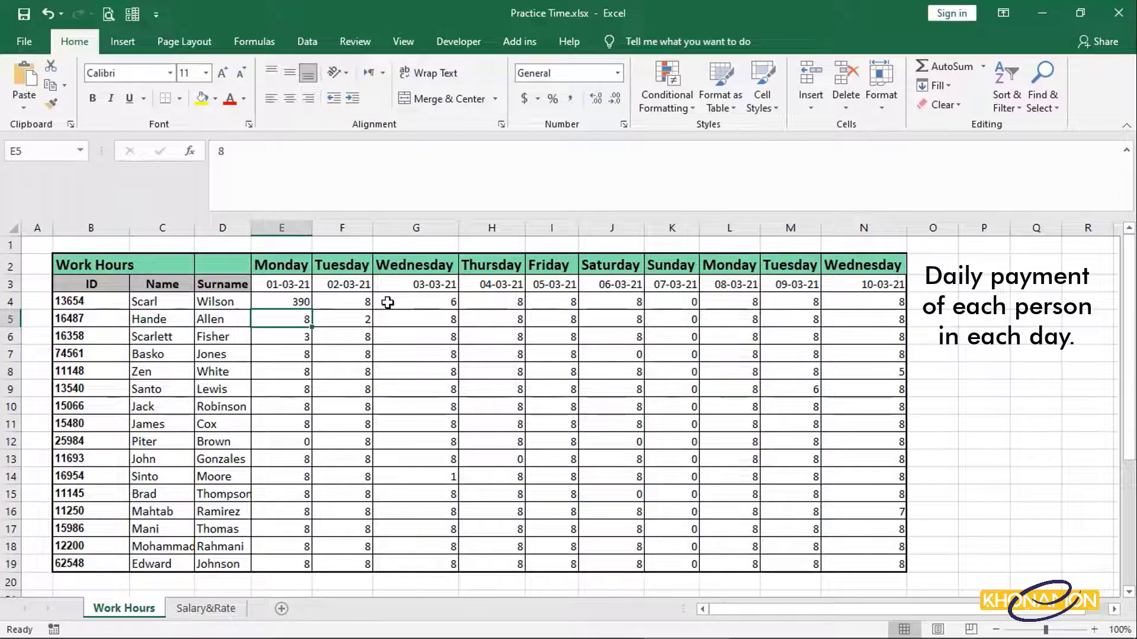
Try multiplying the first employee's Saturday hours in J4 by the rate in Salary&Rate cell G4 and by 1.5.
{"action": "double_click", "coordinate": [599, 303]}
{"action": "type", "text": "="}
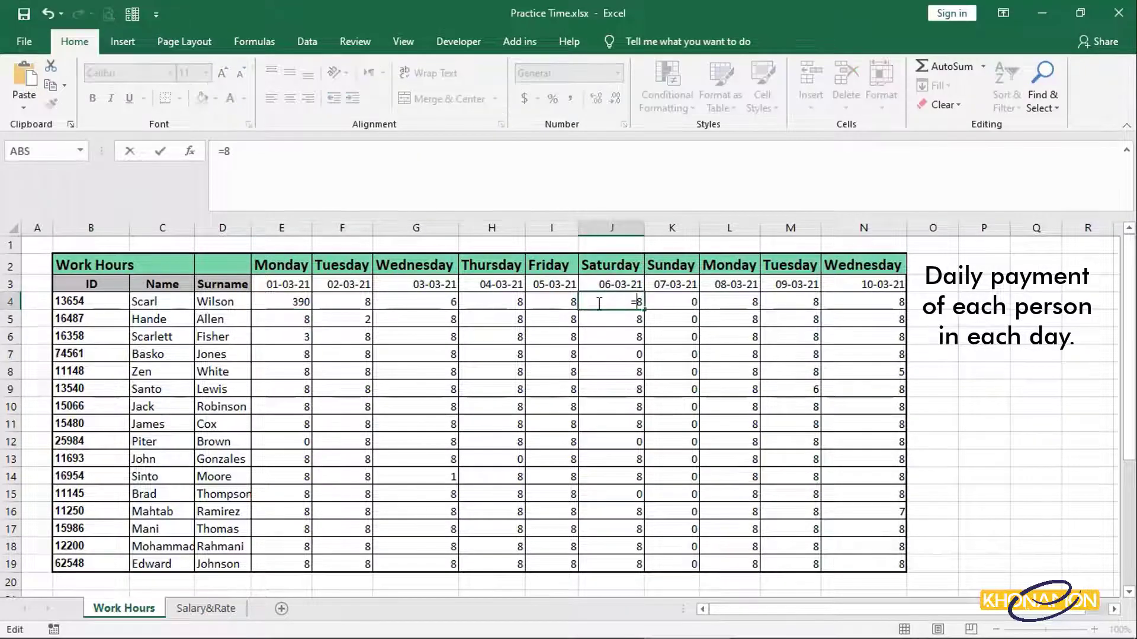
{"action": "key", "text": "End"}
{"action": "type", "text": "*"}
{"action": "left_click", "coordinate": [227, 606]}
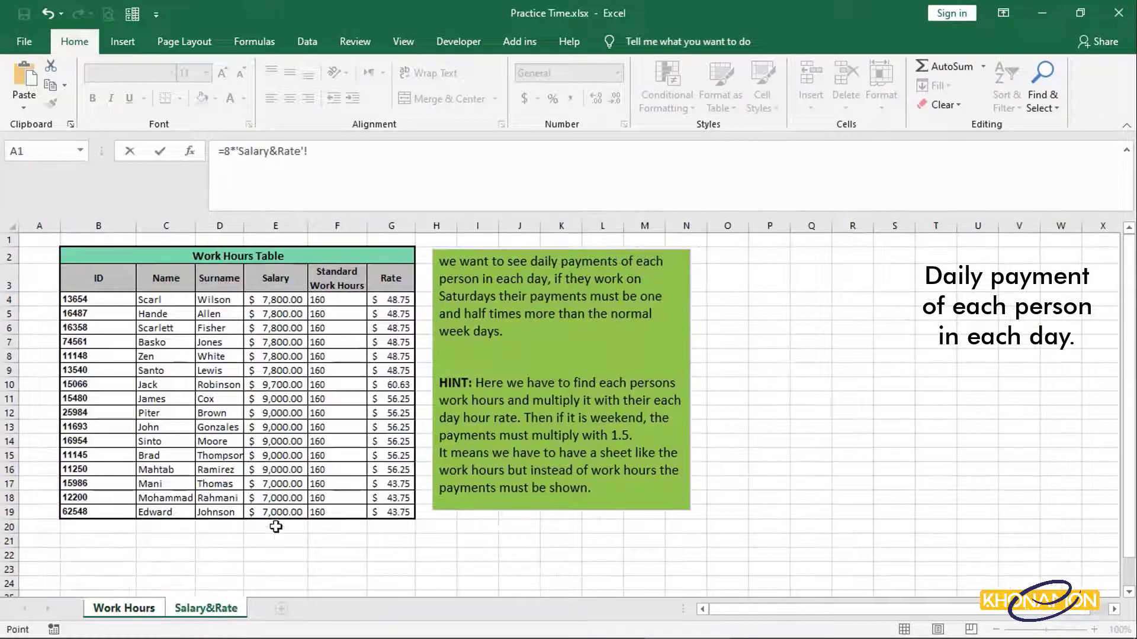
{"action": "left_click", "coordinate": [400, 300]}
{"action": "type", "text": "*1"}
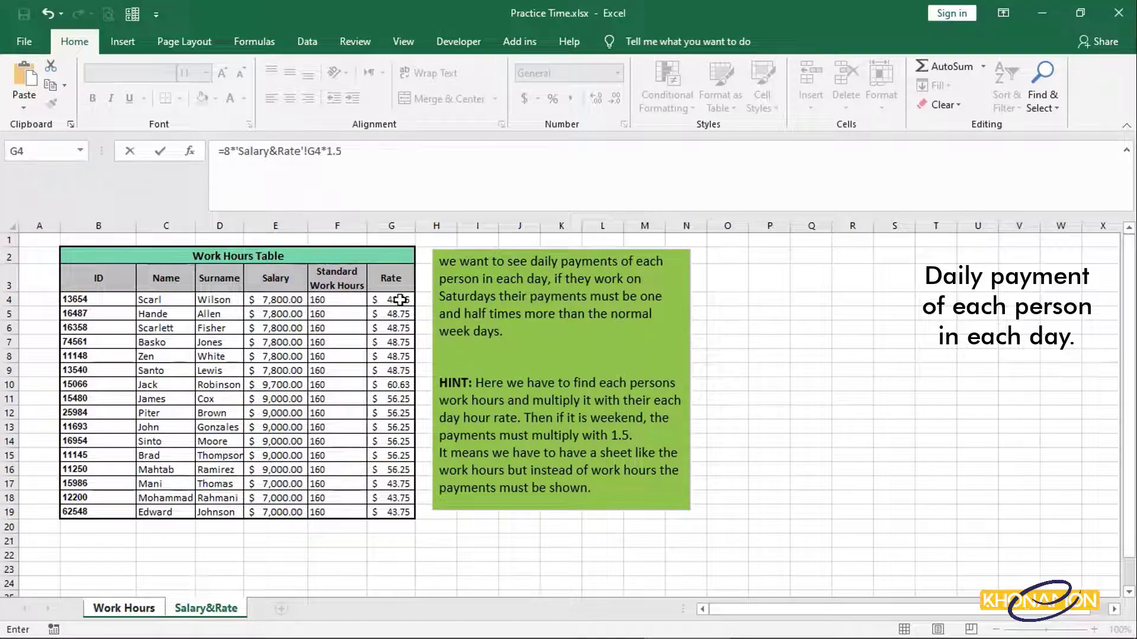
{"action": "type", "text": ".5"}
{"action": "key", "text": "Return"}
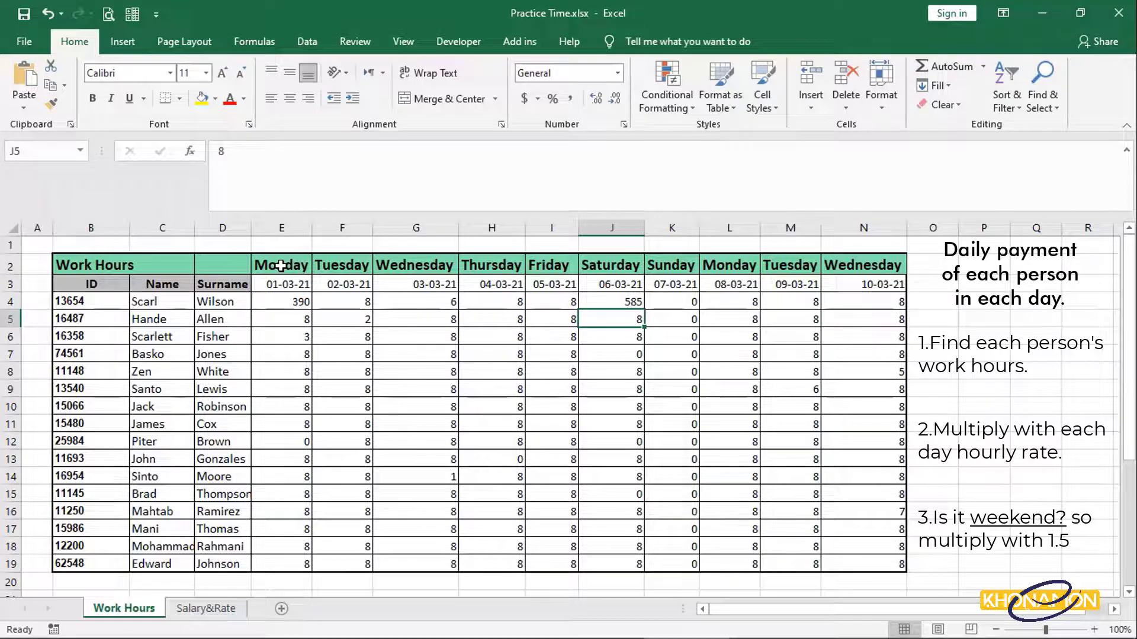
Inspect the first and last weekday headers, and undo the two trial payment formulas in E4 and J4.
{"action": "left_click", "coordinate": [281, 266]}
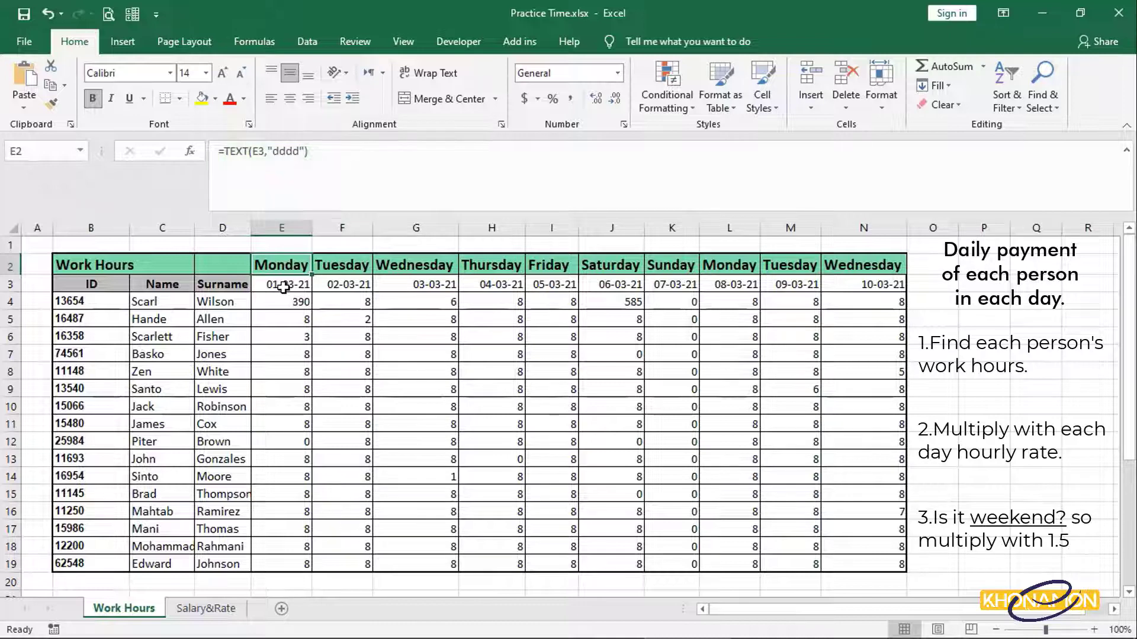
{"action": "left_click", "coordinate": [884, 262]}
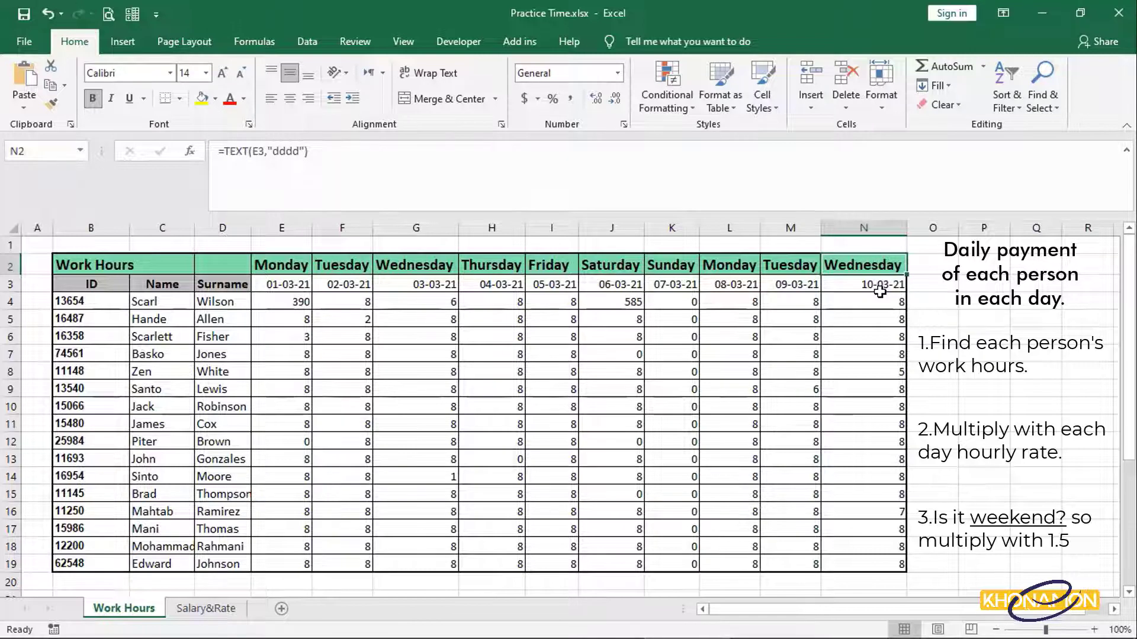
{"action": "key", "text": "ctrl+z"}
{"action": "key", "text": "ctrl+z"}
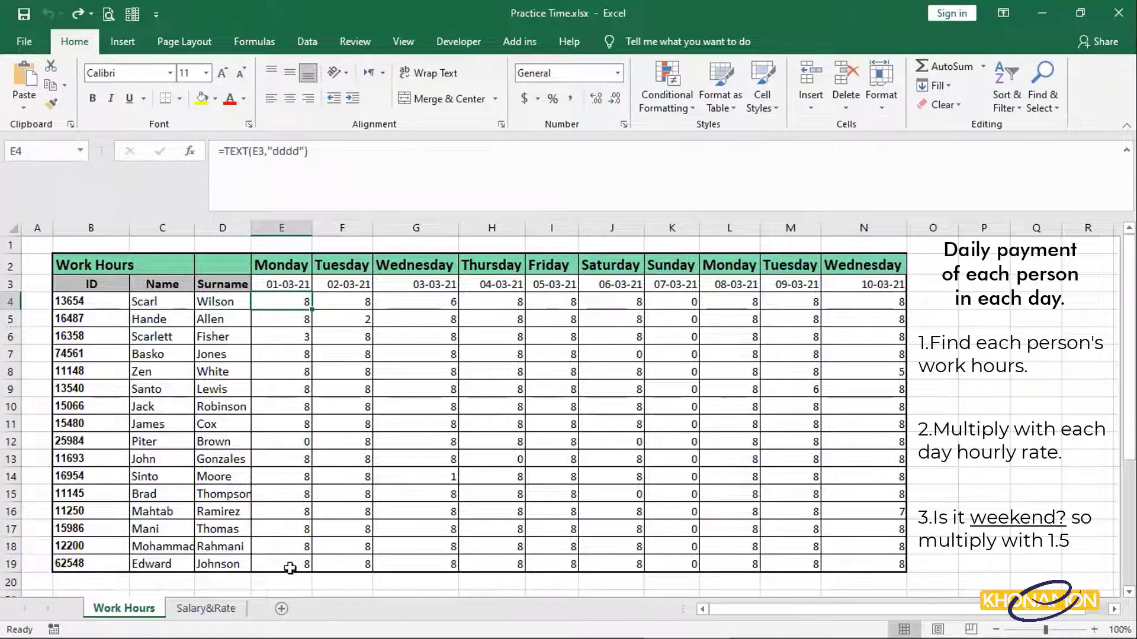
Duplicate the Work Hours sheet after Salary&Rate and name the copy Daily Payment.
{"action": "left_click_drag", "start_coordinate": [153, 614], "coordinate": [251, 610]}
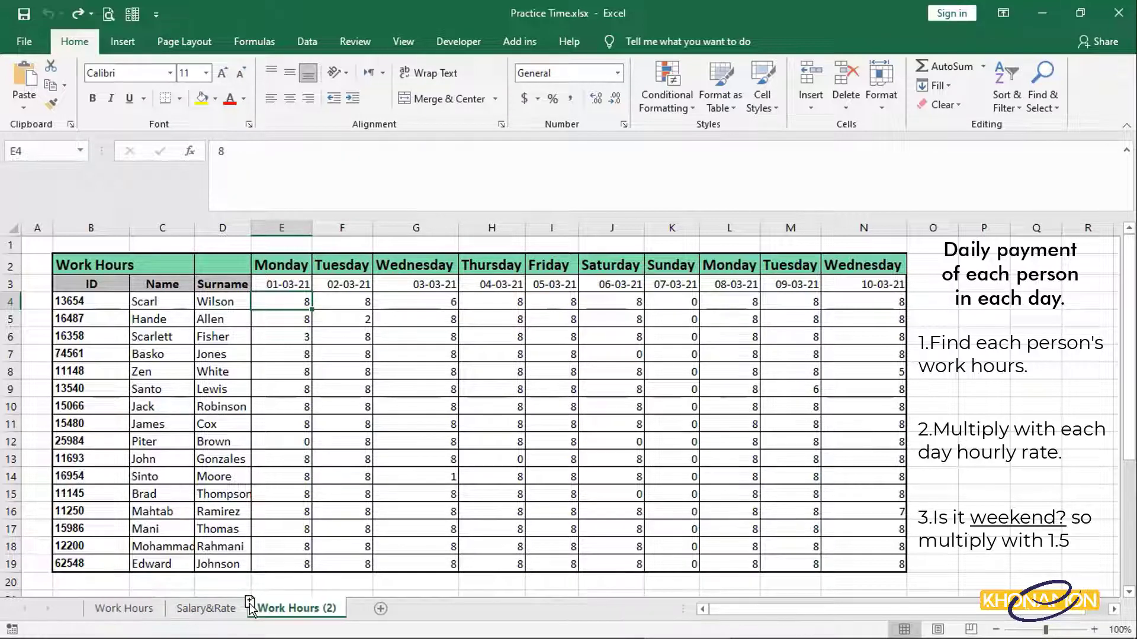
{"action": "double_click", "coordinate": [288, 608]}
{"action": "type", "text": "Daily"}
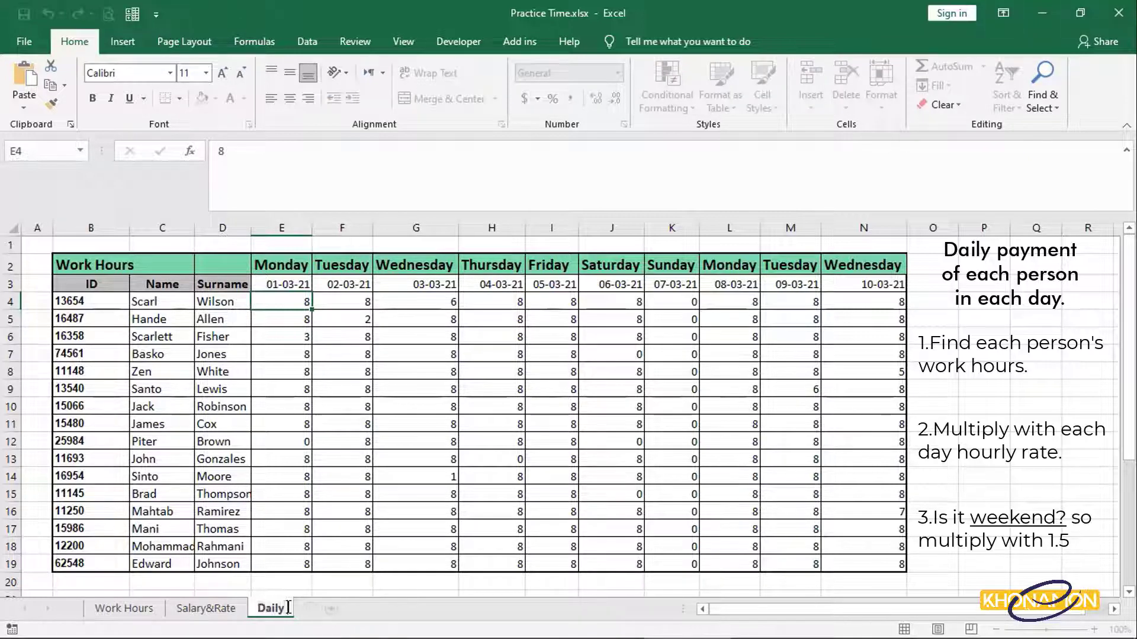
{"action": "type", "text": " Payment"}
{"action": "key", "text": "Return"}
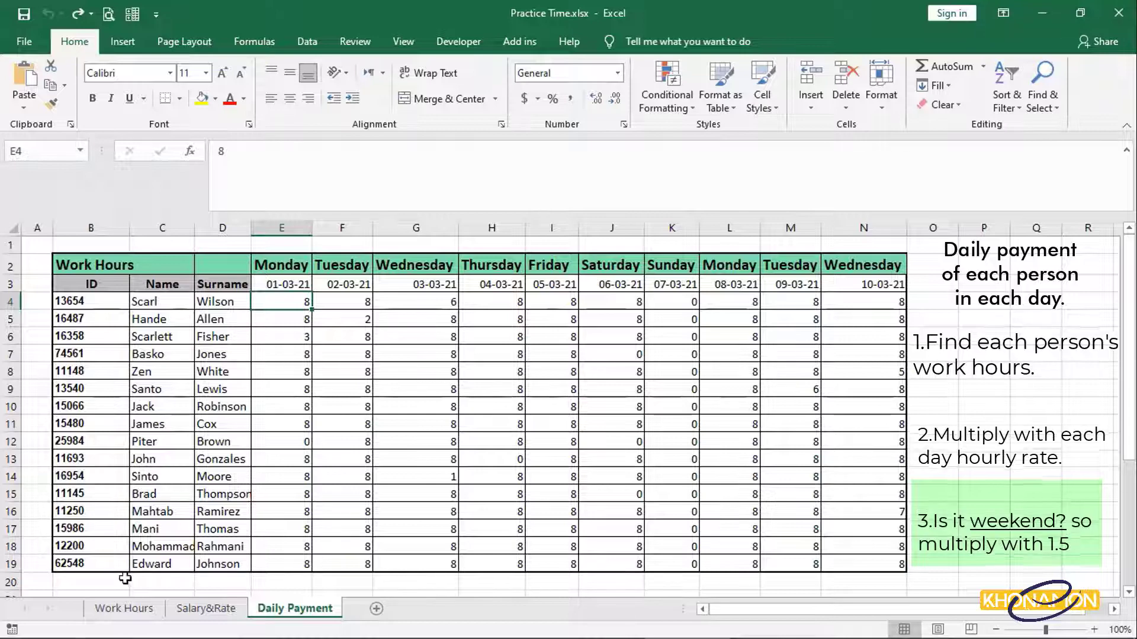
Review the hours and rate source tables on Work Hours and Salary&Rate, and check the first Saturday cell on Daily Payment.
{"action": "left_click", "coordinate": [122, 608]}
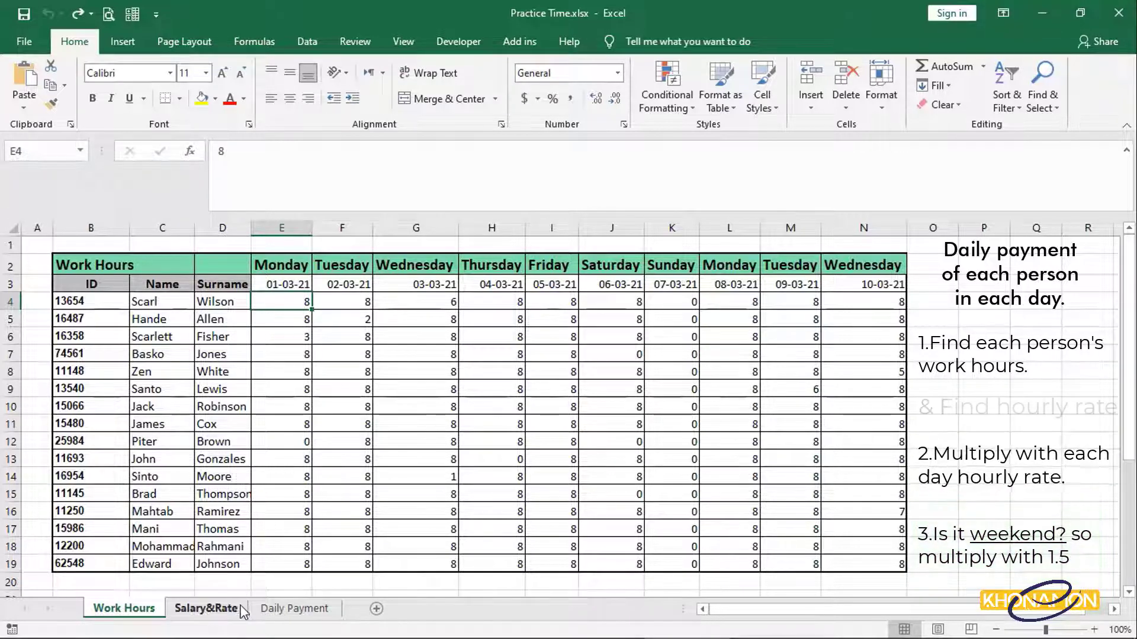
{"action": "left_click", "coordinate": [206, 607]}
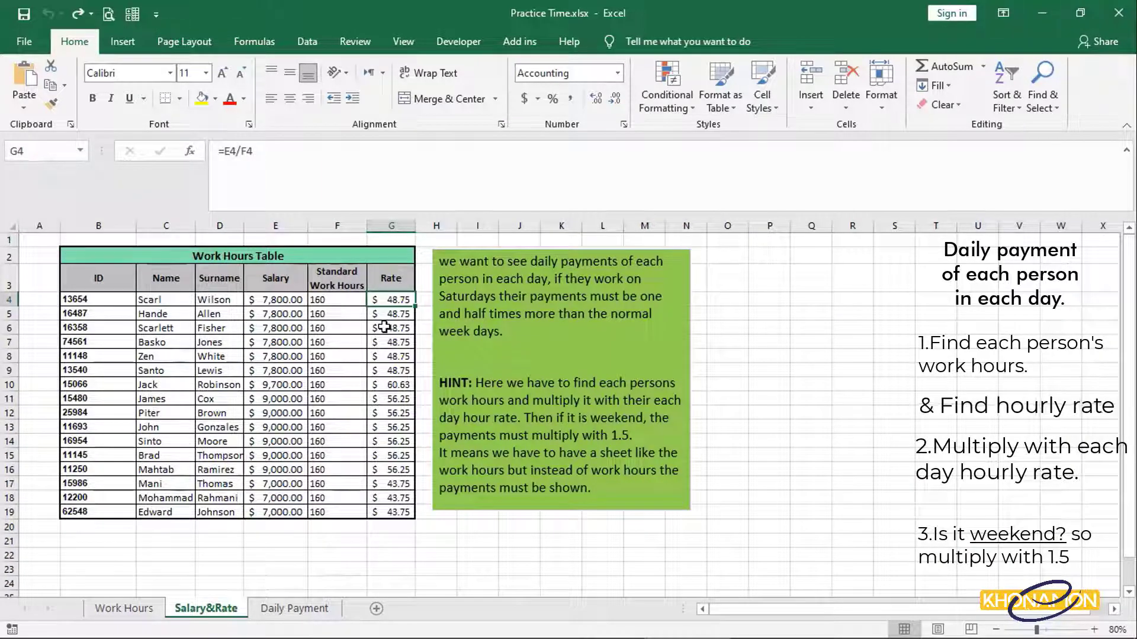
{"action": "left_click", "coordinate": [299, 609]}
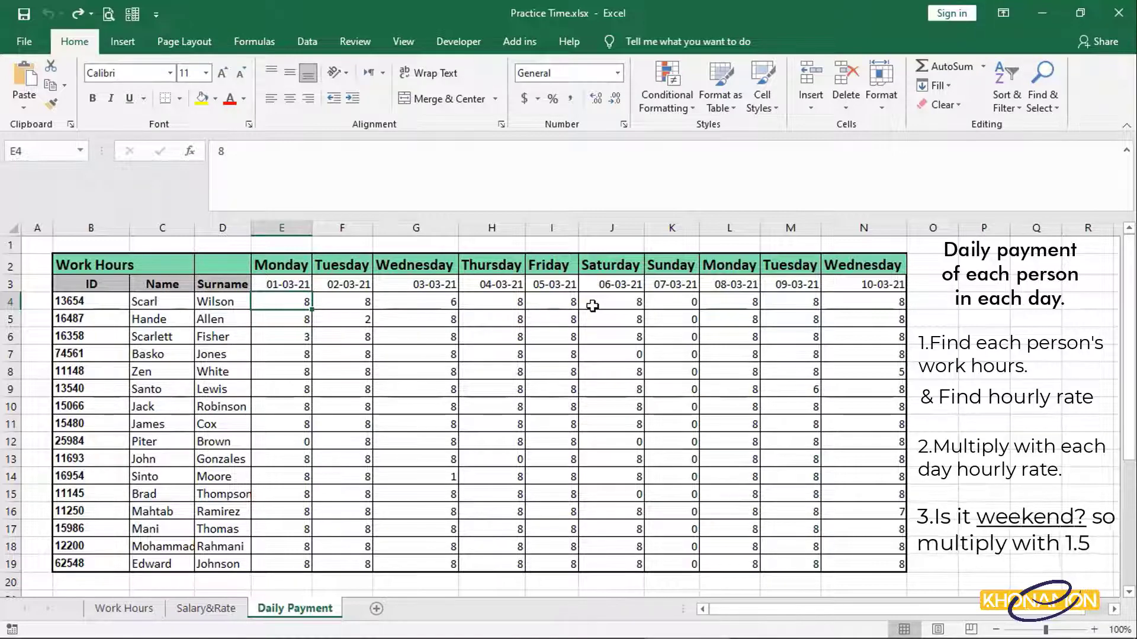
{"action": "left_click", "coordinate": [592, 306]}
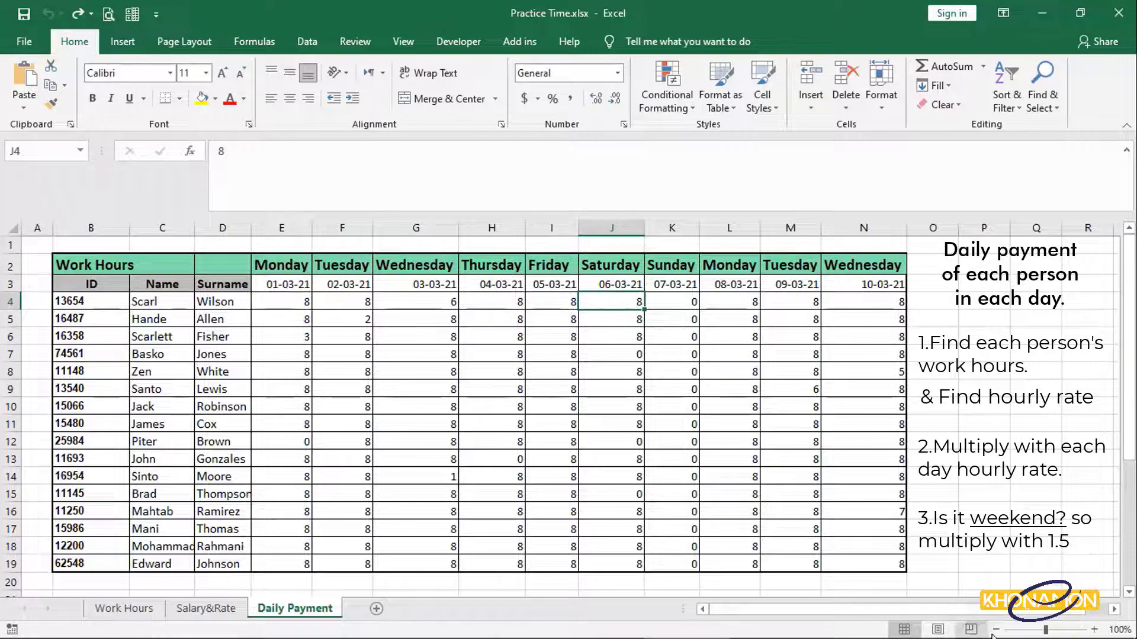
Start a VLOOKUP formula in Daily Payment cell D21 that looks up B4 in the range 'Work Hours'!B2:N19.
{"action": "scroll", "coordinate": [580, 551], "scroll_direction": "down", "scroll_amount": 1, "text": "ctrl"}
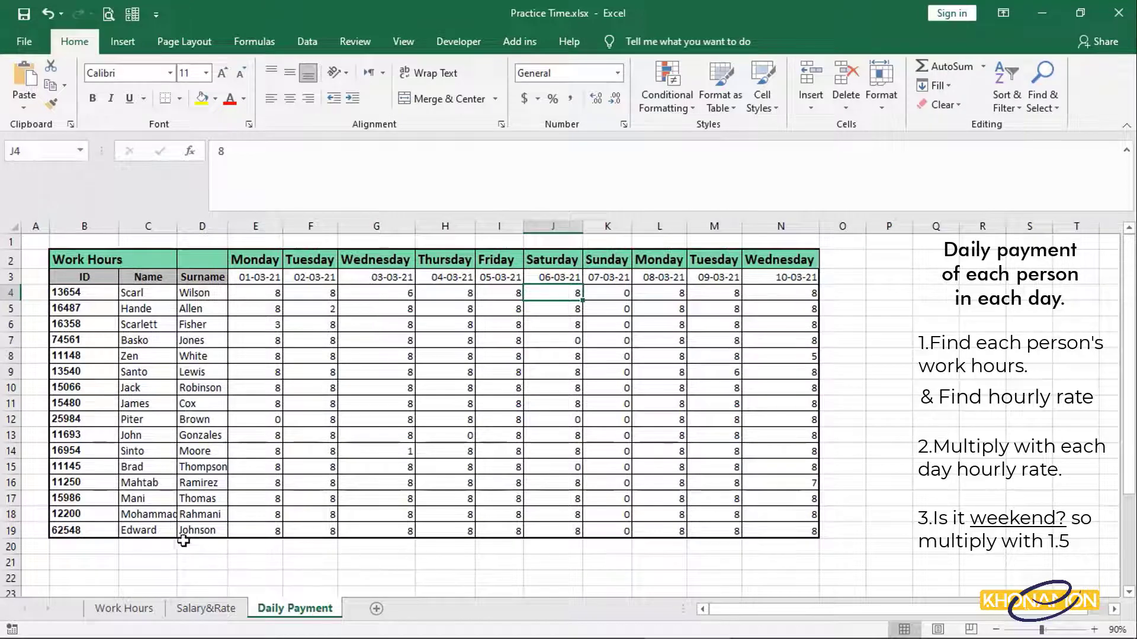
{"action": "left_click", "coordinate": [194, 560]}
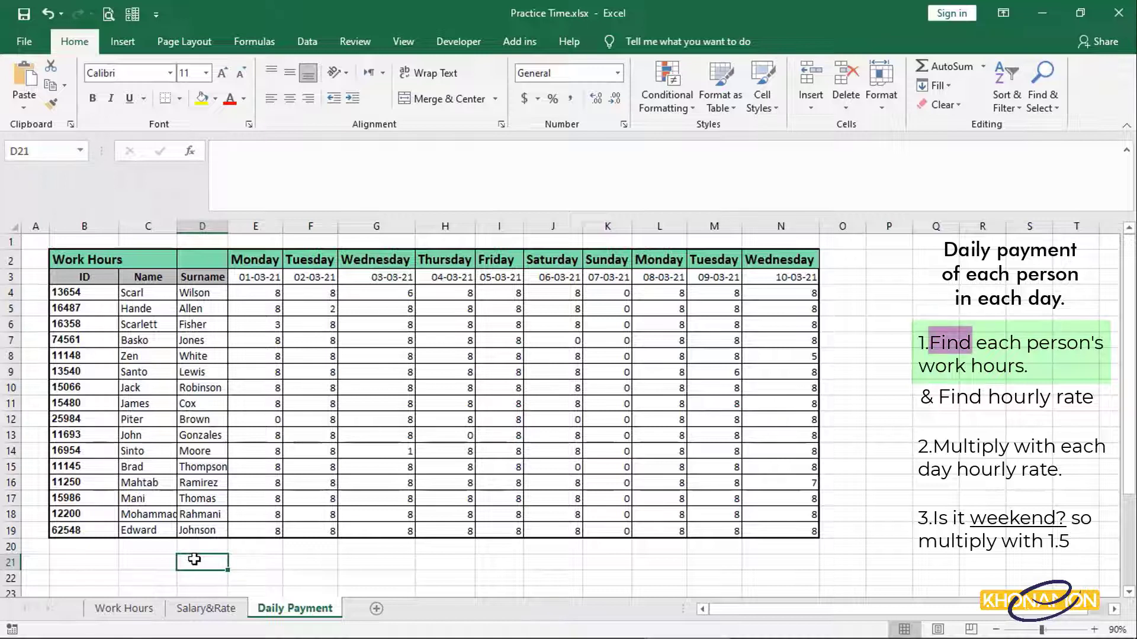
{"action": "type", "text": "=vloo"}
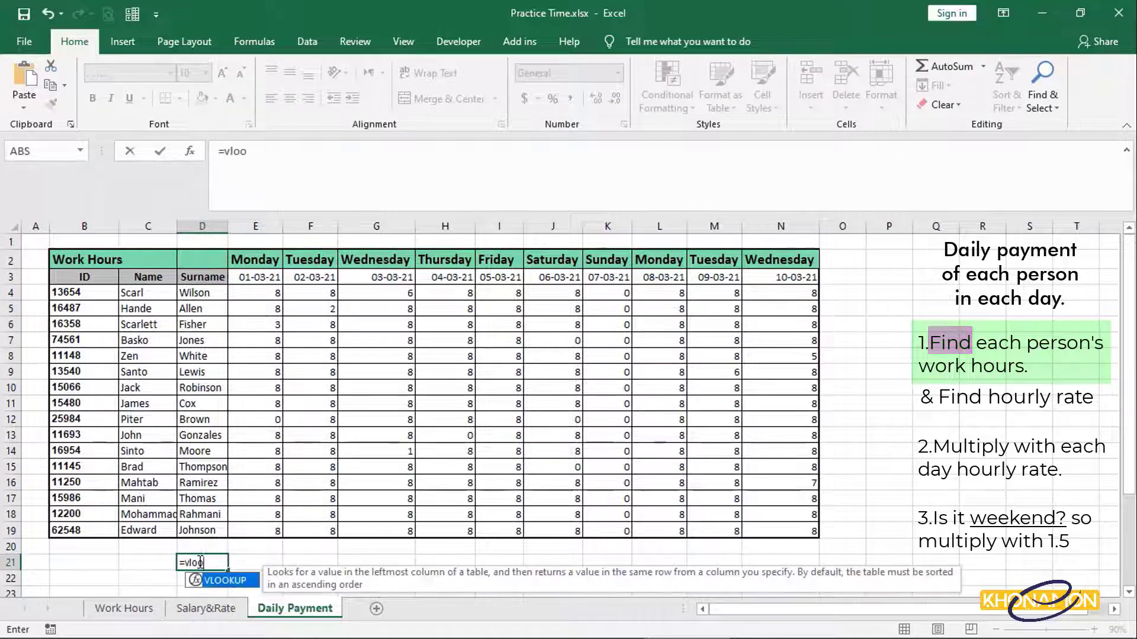
{"action": "double_click", "coordinate": [220, 580]}
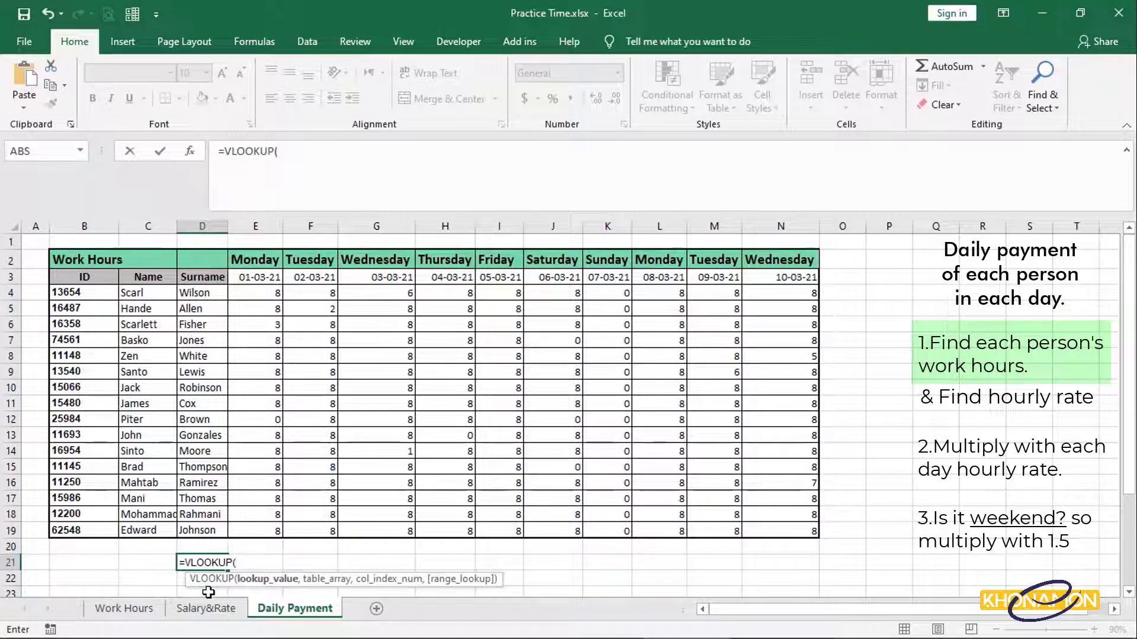
{"action": "left_click", "coordinate": [100, 299]}
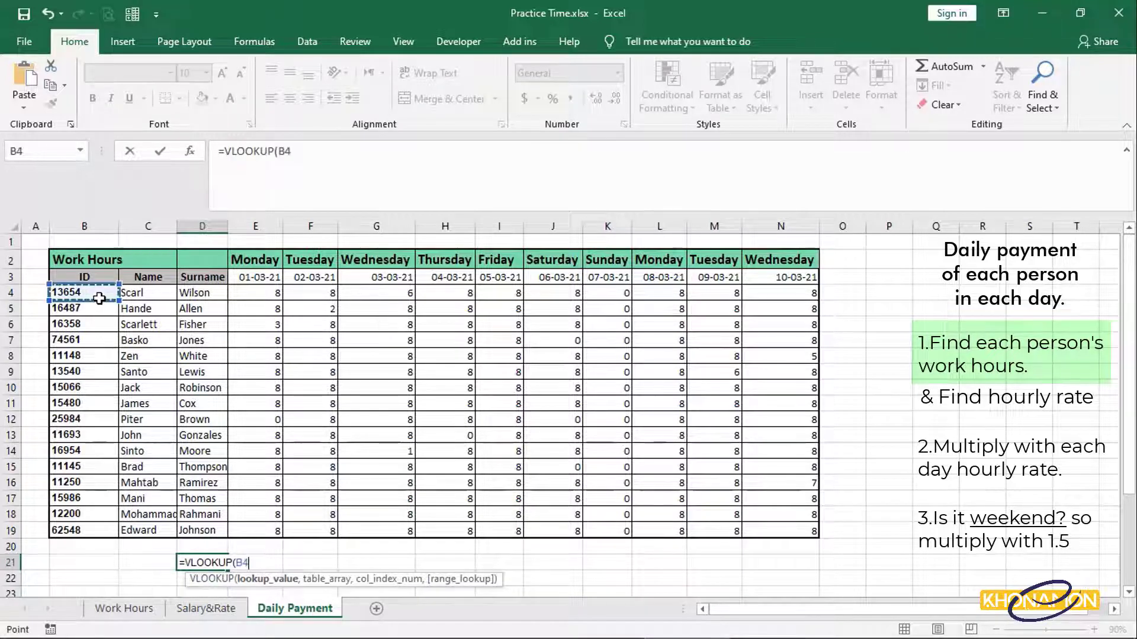
{"action": "type", "text": ","}
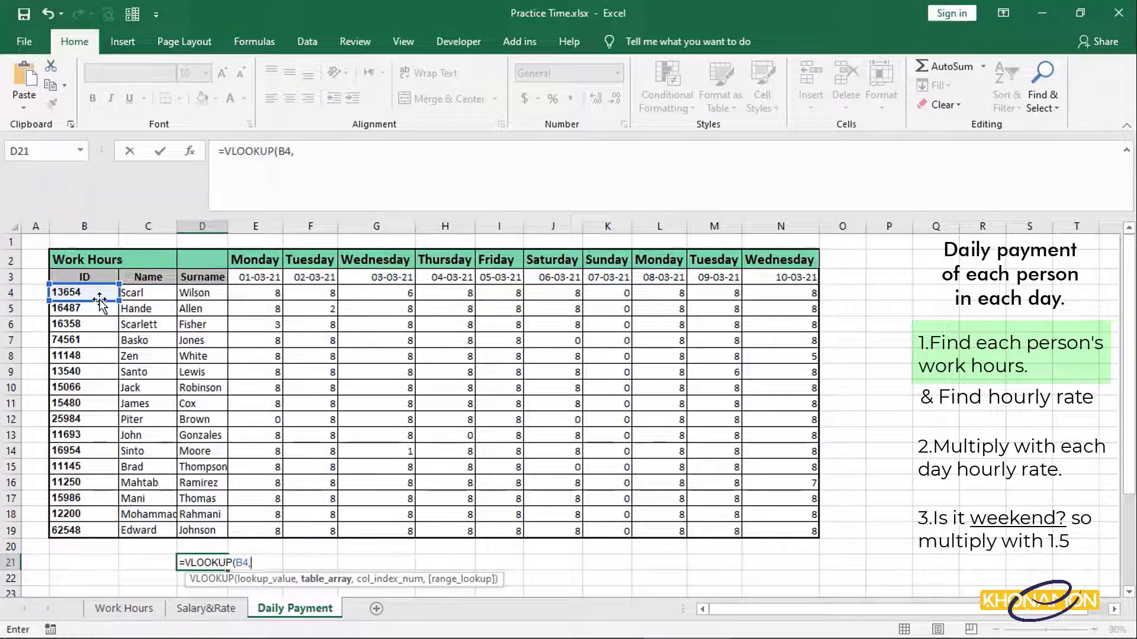
{"action": "left_click", "coordinate": [123, 609]}
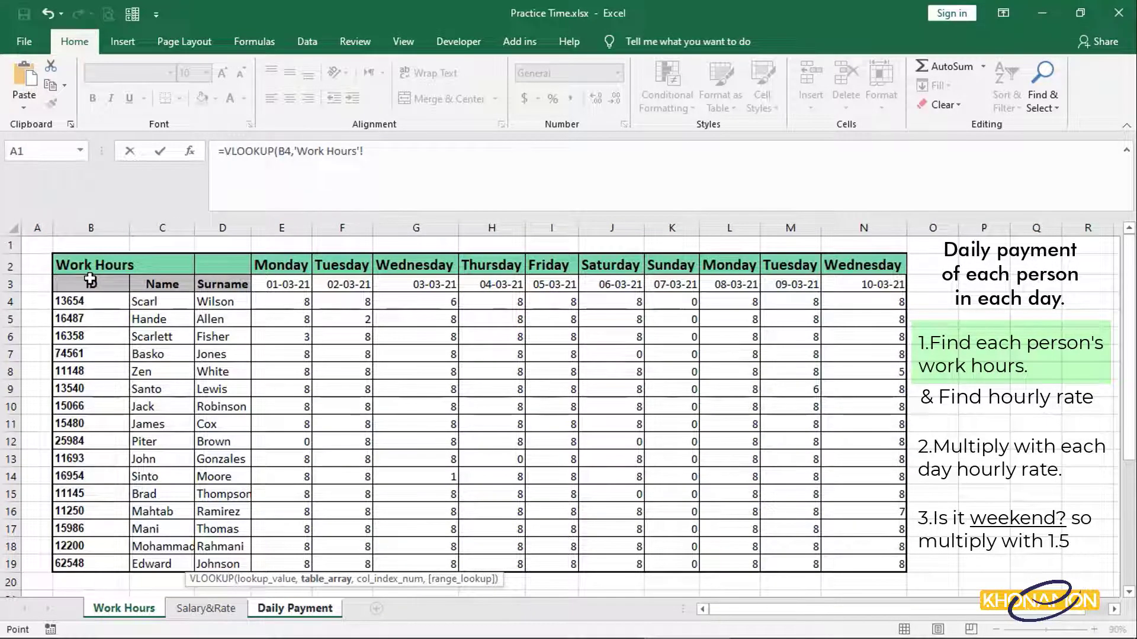
{"action": "left_click_drag", "start_coordinate": [90, 264], "coordinate": [892, 570]}
Give the VLOOKUP its column index with MATCH, finding 'Daily Payment'!E2 in 'Work Hours'!B2:N2 with exact match 0.
{"action": "type", "text": ",match"}
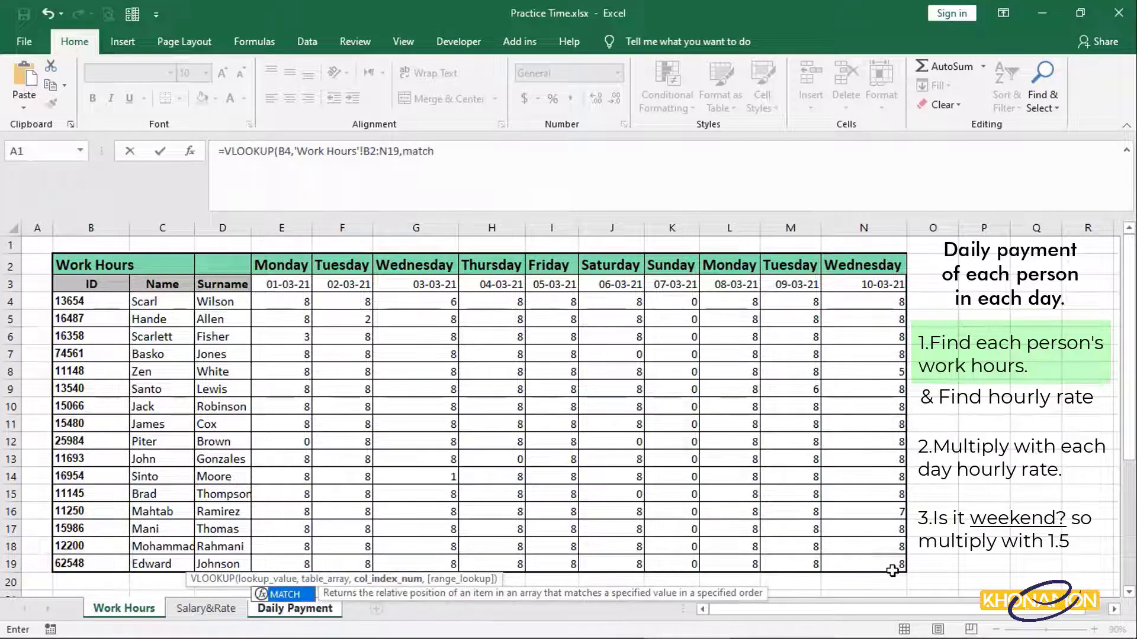
{"action": "double_click", "coordinate": [302, 595]}
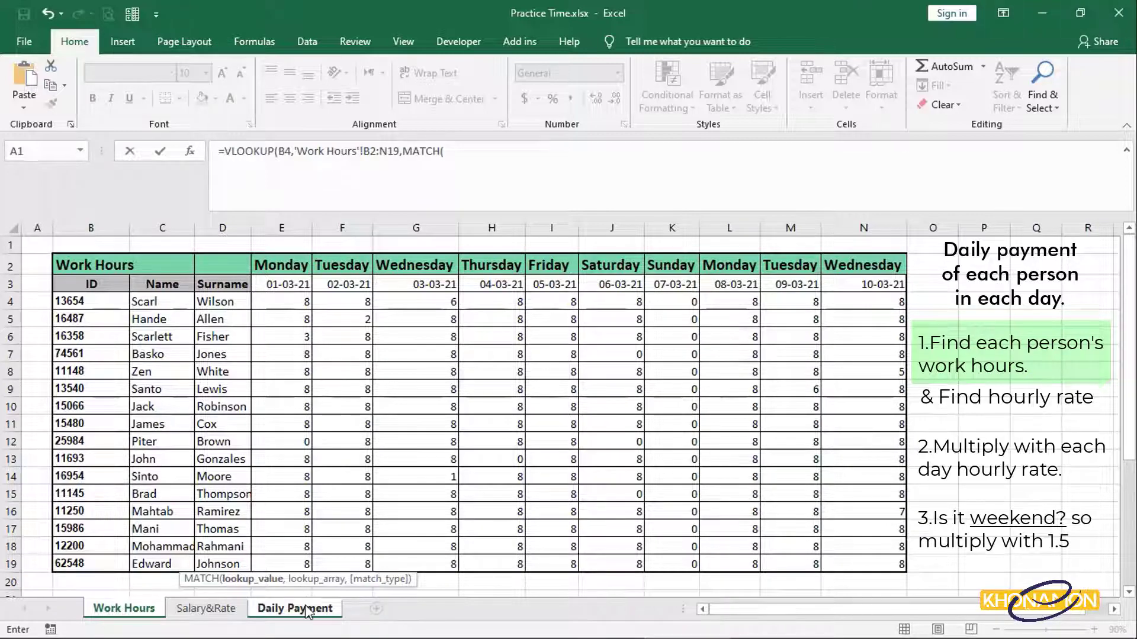
{"action": "left_click", "coordinate": [306, 607]}
{"action": "left_click", "coordinate": [271, 261]}
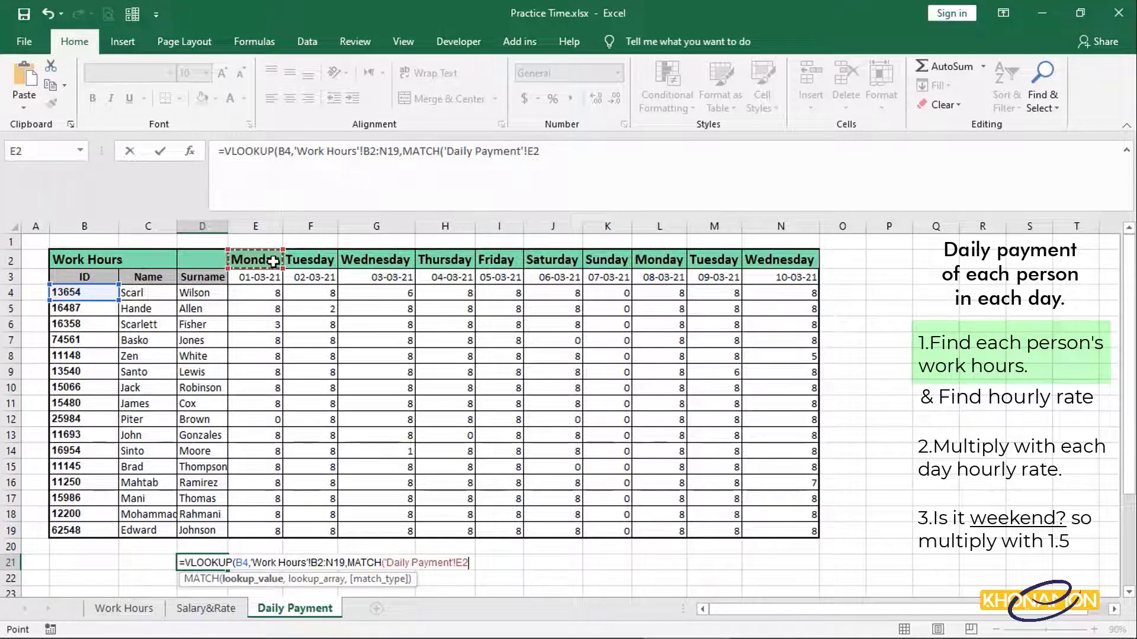
{"action": "type", "text": ","}
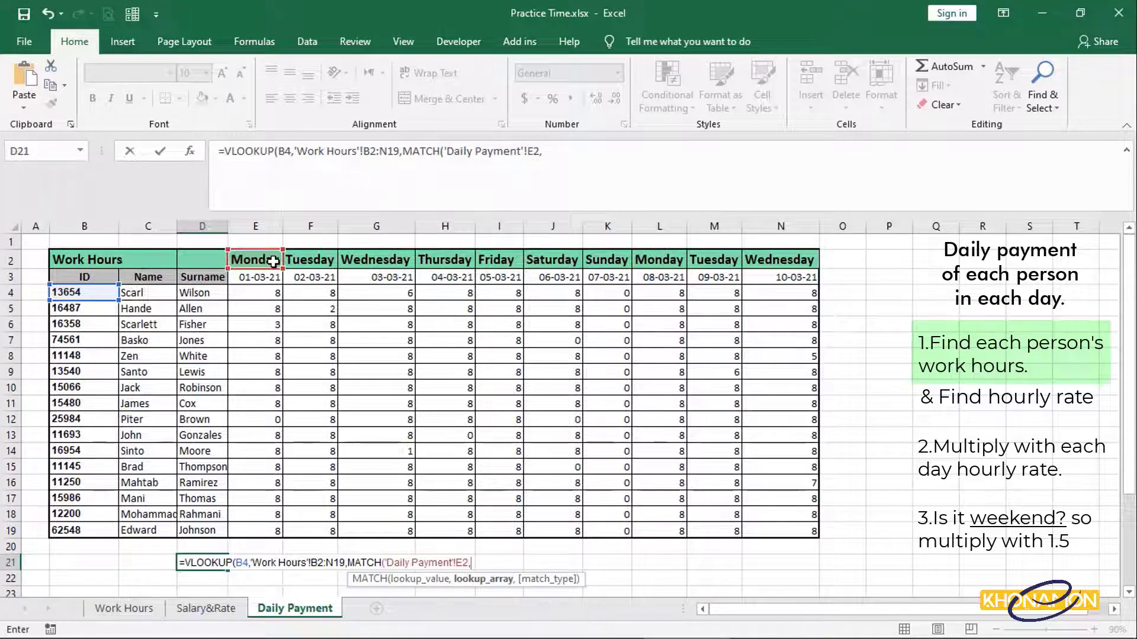
{"action": "left_click", "coordinate": [136, 607]}
{"action": "left_click_drag", "start_coordinate": [94, 263], "coordinate": [865, 267]}
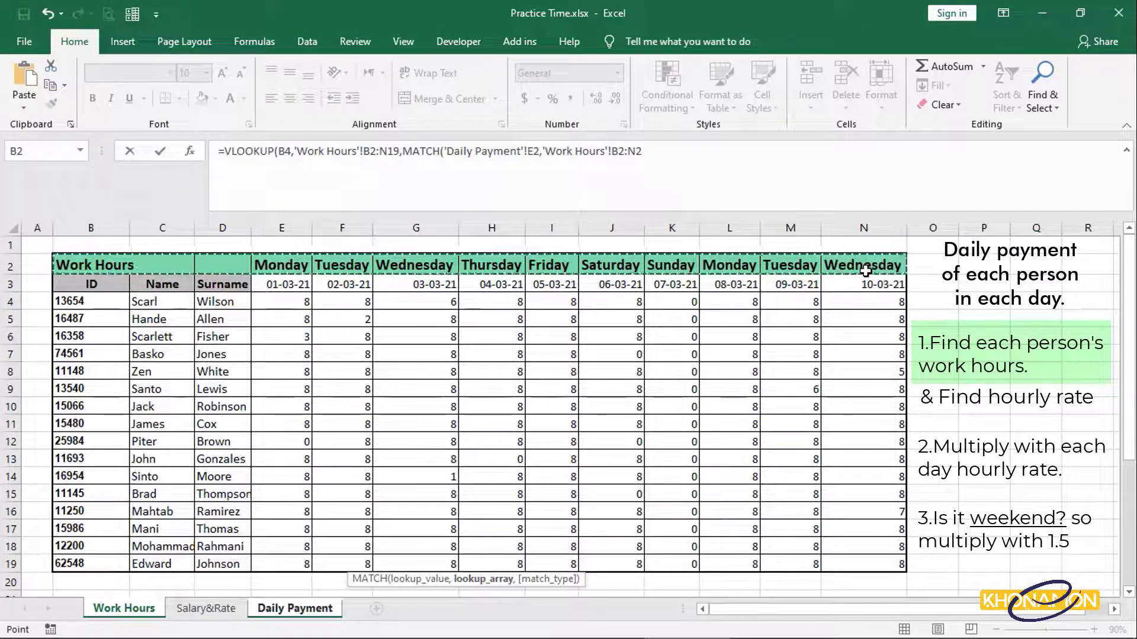
{"action": "type", "text": ","}
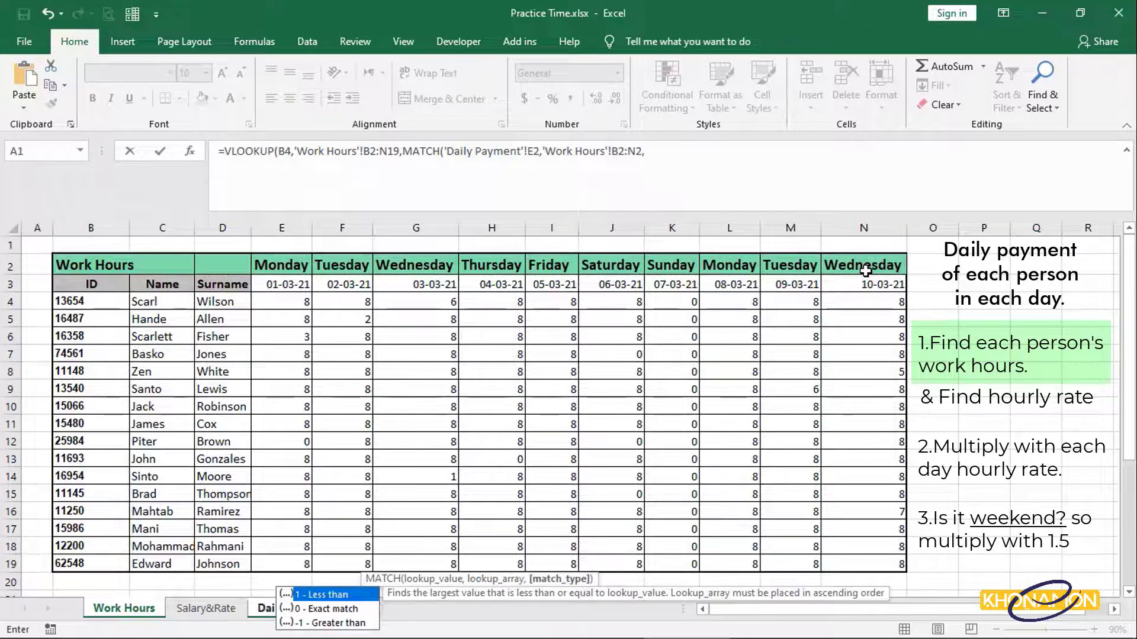
{"action": "double_click", "coordinate": [354, 608]}
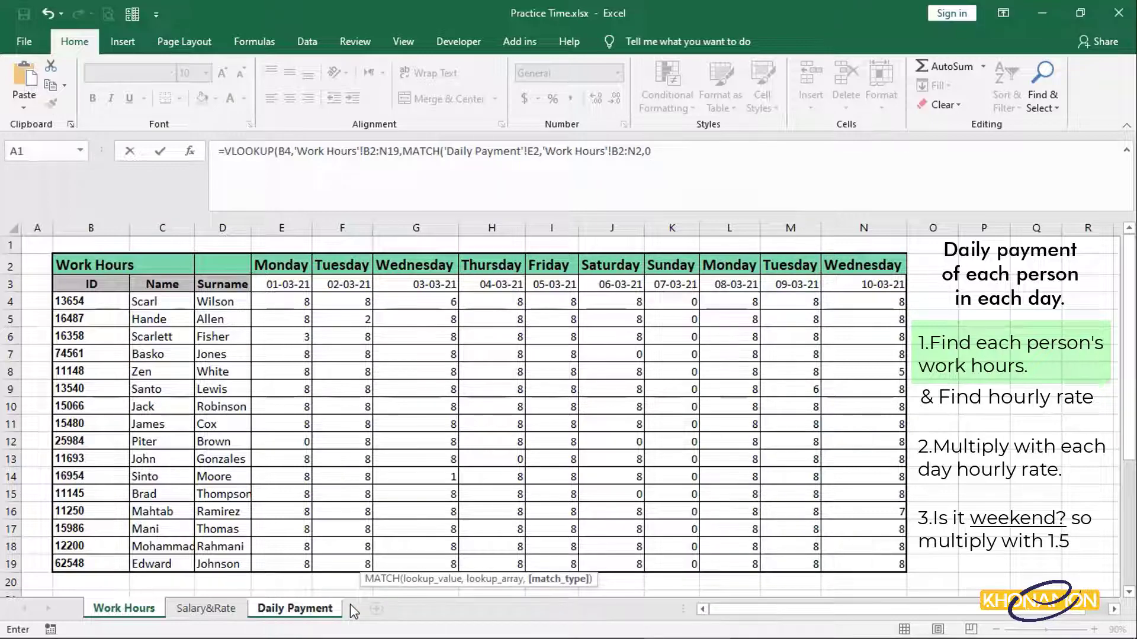
{"action": "left_click", "coordinate": [710, 153]}
{"action": "type", "text": ")"}
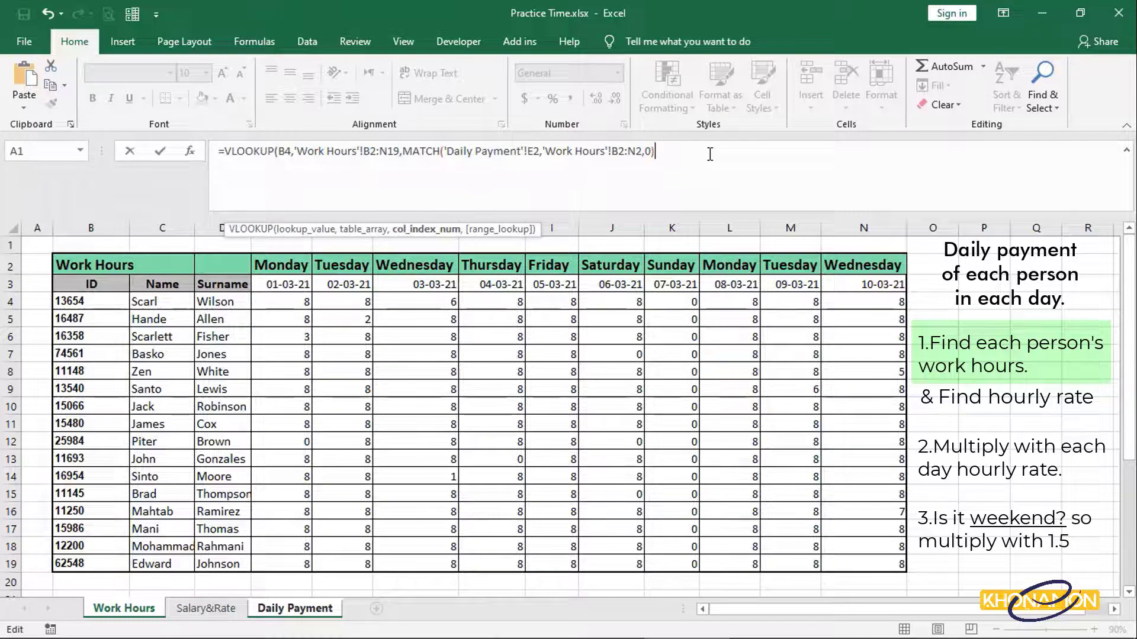
Finish the work-hours VLOOKUP in D21 with FALSE as the range lookup for an exact match.
{"action": "type", "text": ","}
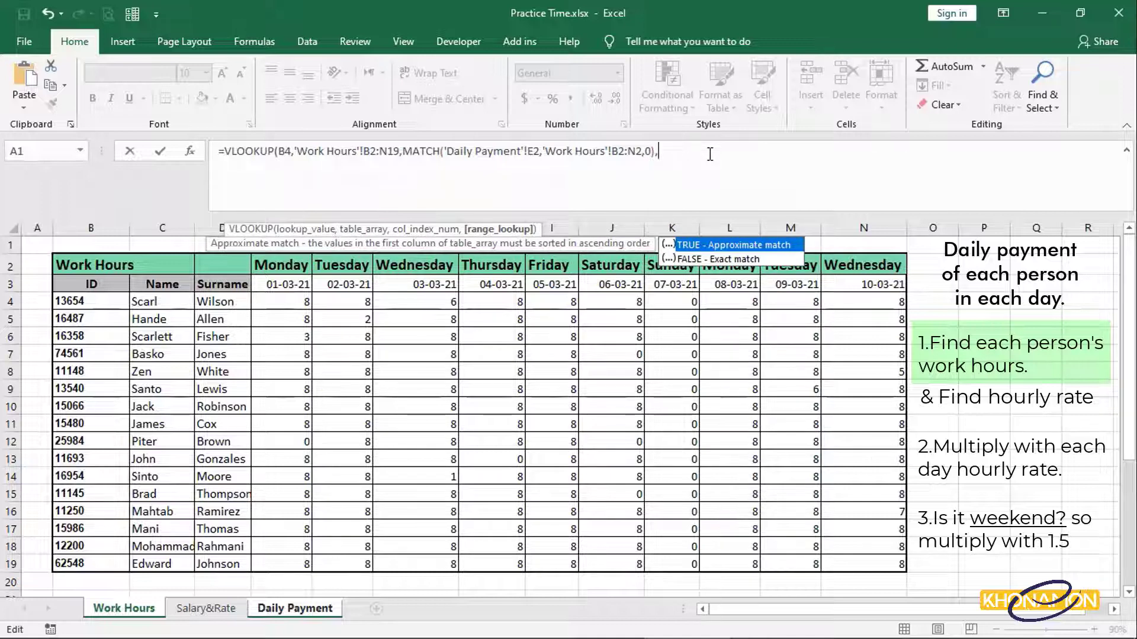
{"action": "double_click", "coordinate": [714, 259]}
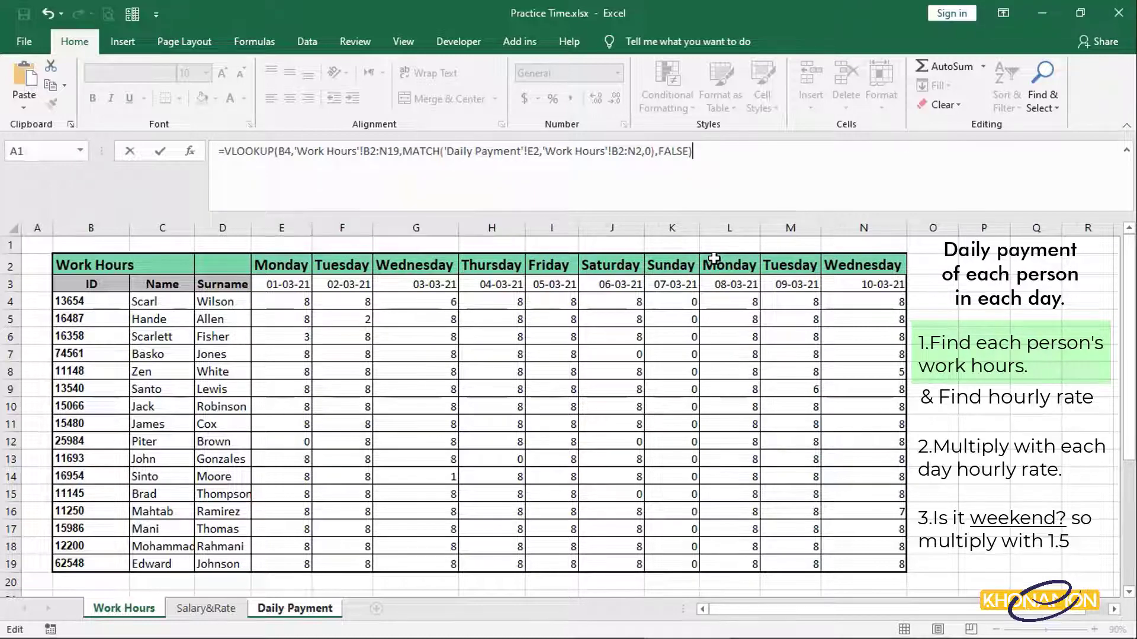
{"action": "key", "text": "Return"}
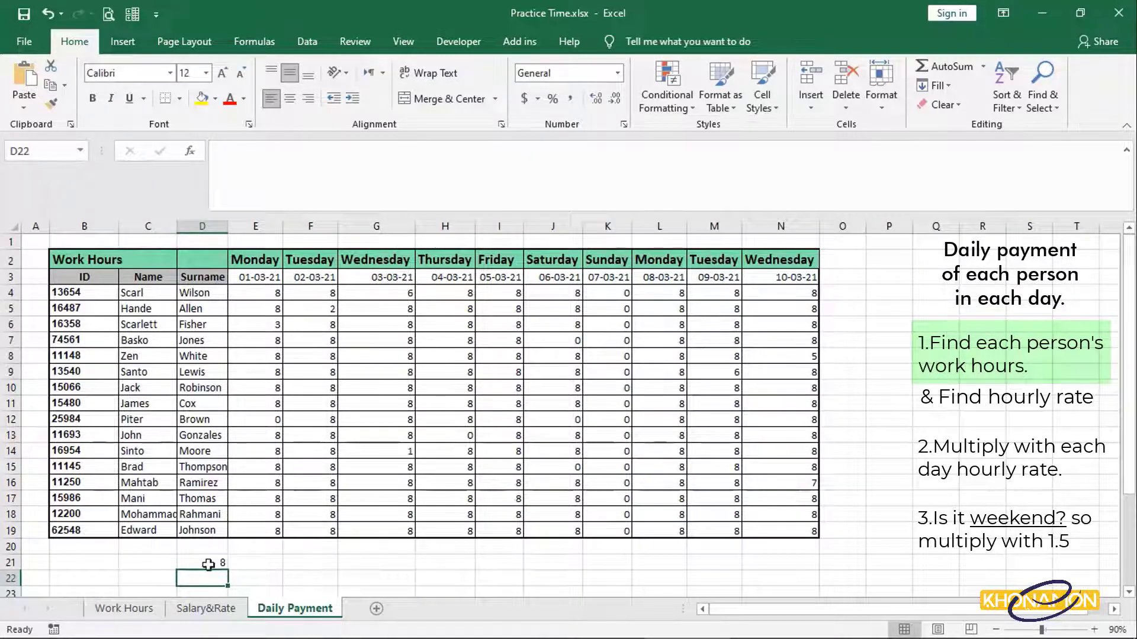
{"action": "left_click", "coordinate": [209, 564]}
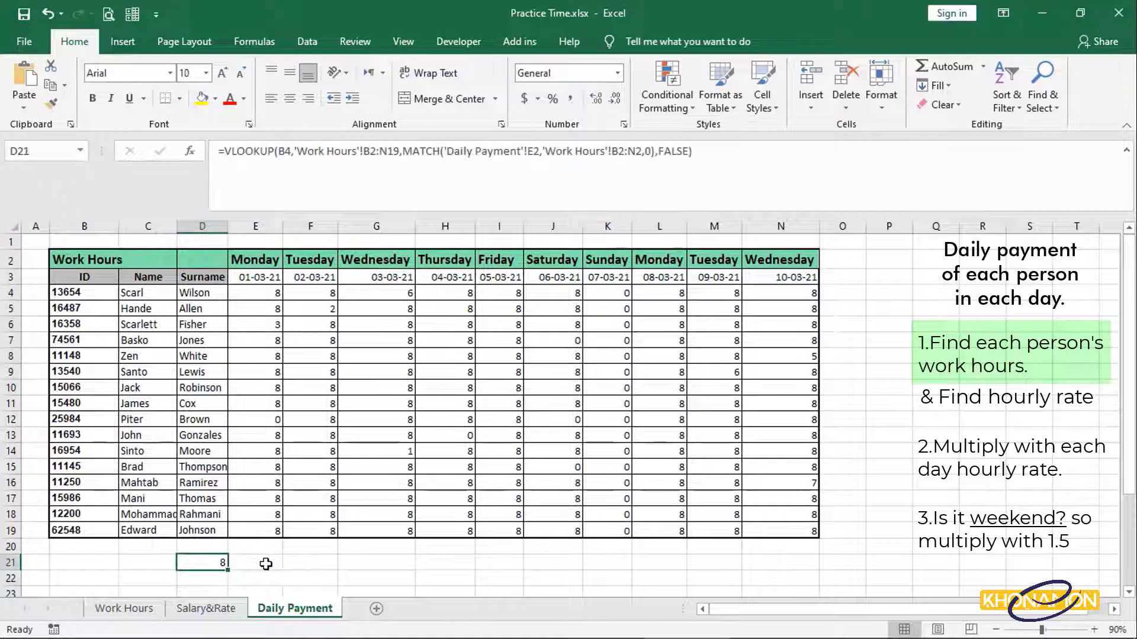
Start a VLOOKUP formula in Daily Payment cell F21 that looks up B4 in the range 'Salary&Rate'!B3:G19.
{"action": "left_click", "coordinate": [303, 565]}
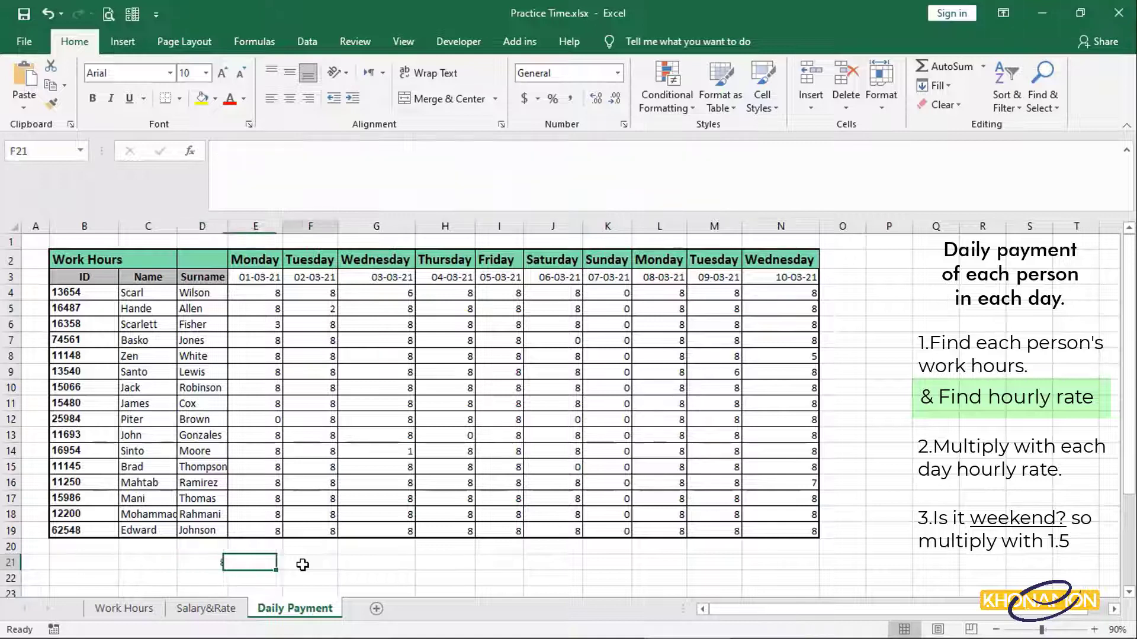
{"action": "type", "text": "=vloo"}
{"action": "key", "text": "Tab"}
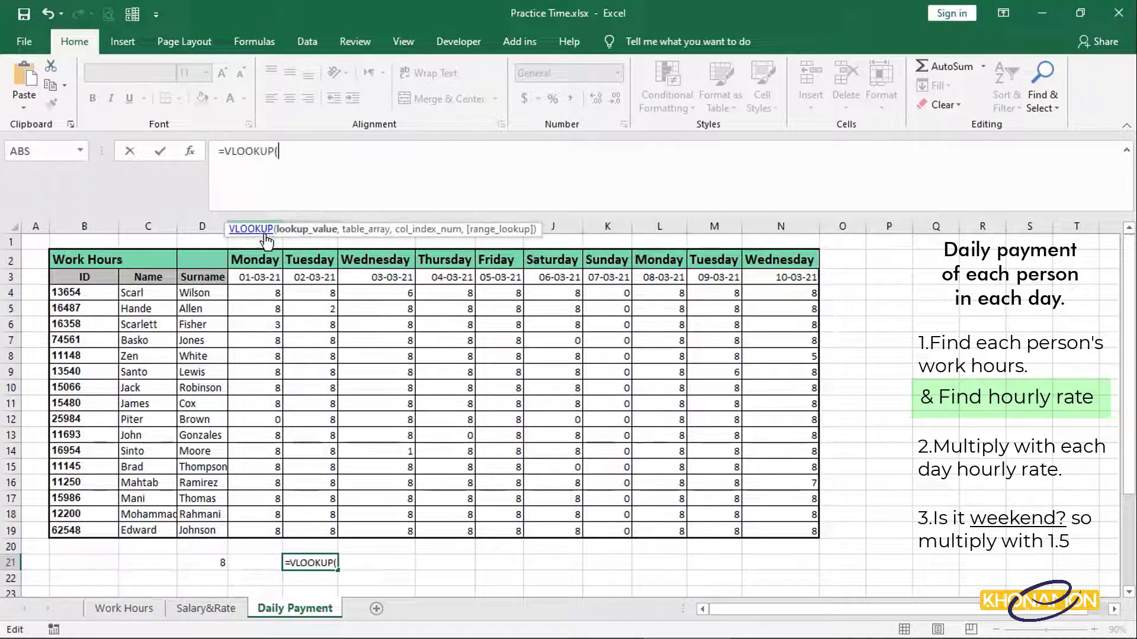
{"action": "left_click", "coordinate": [99, 293]}
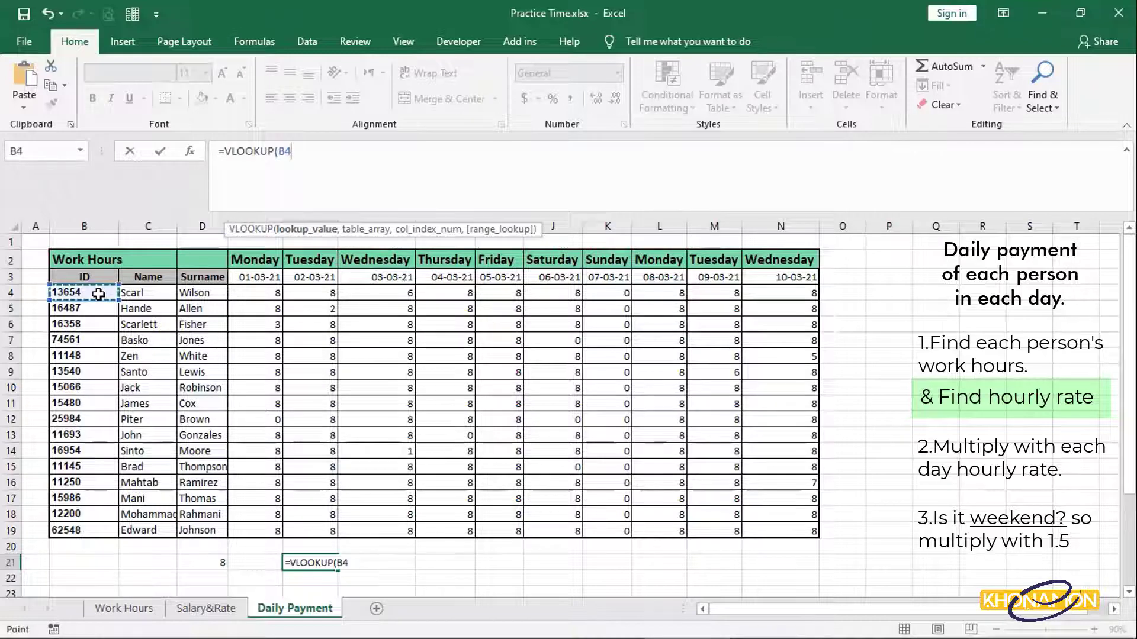
{"action": "type", "text": ","}
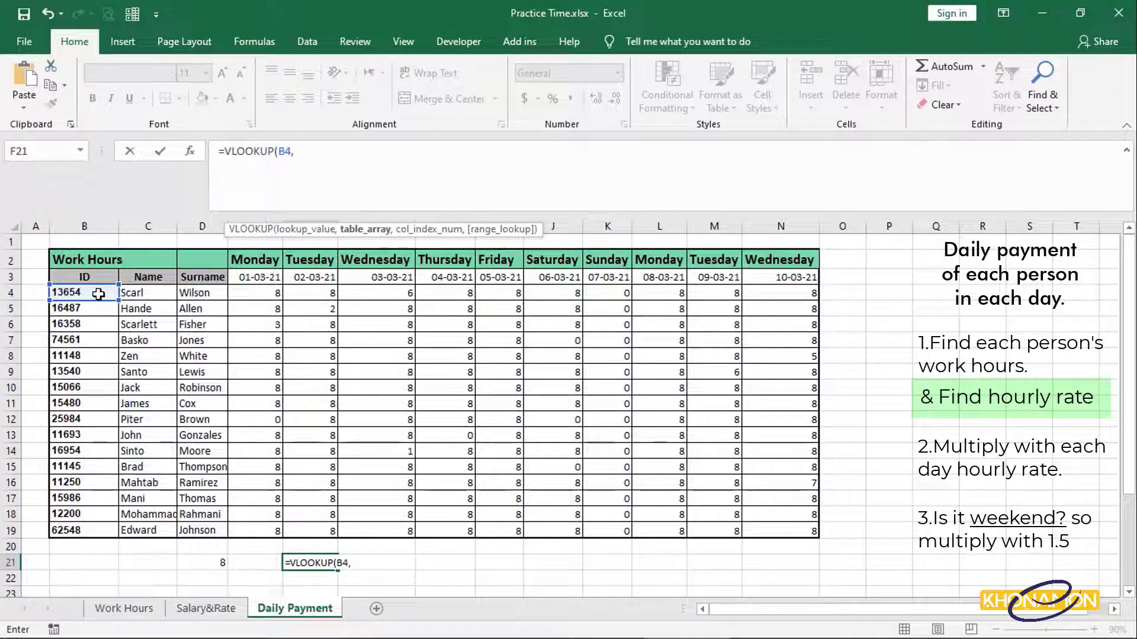
{"action": "left_click", "coordinate": [189, 612]}
{"action": "left_click_drag", "start_coordinate": [88, 279], "coordinate": [397, 519]}
{"action": "type", "text": ","}
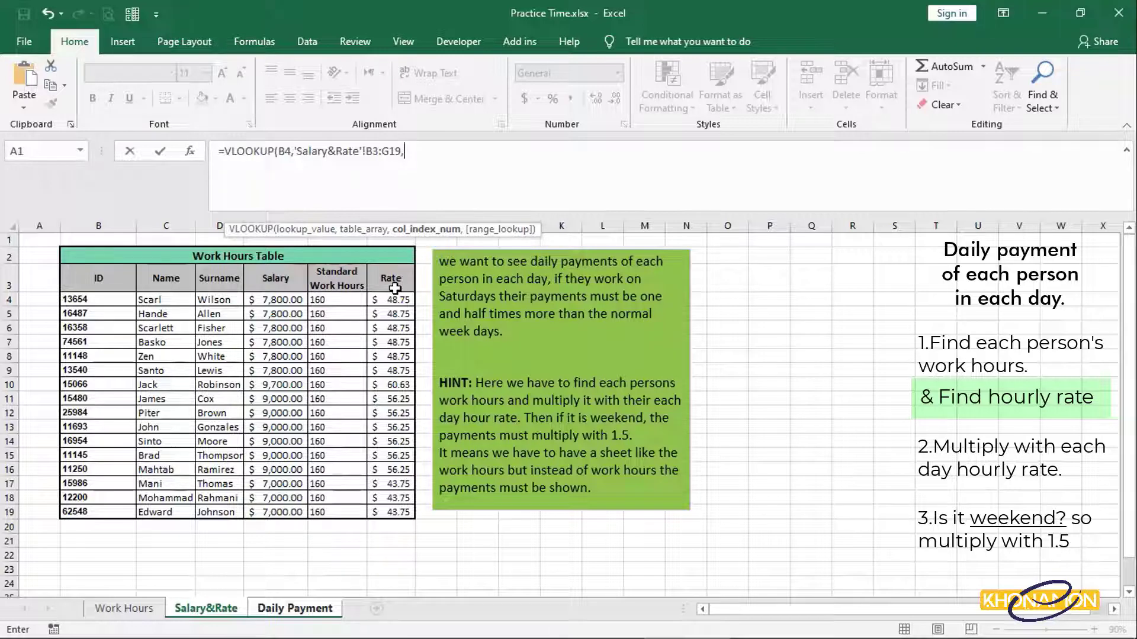
Complete the rate VLOOKUP in F21 with column index 6 and FALSE for an exact match.
{"action": "type", "text": "6"}
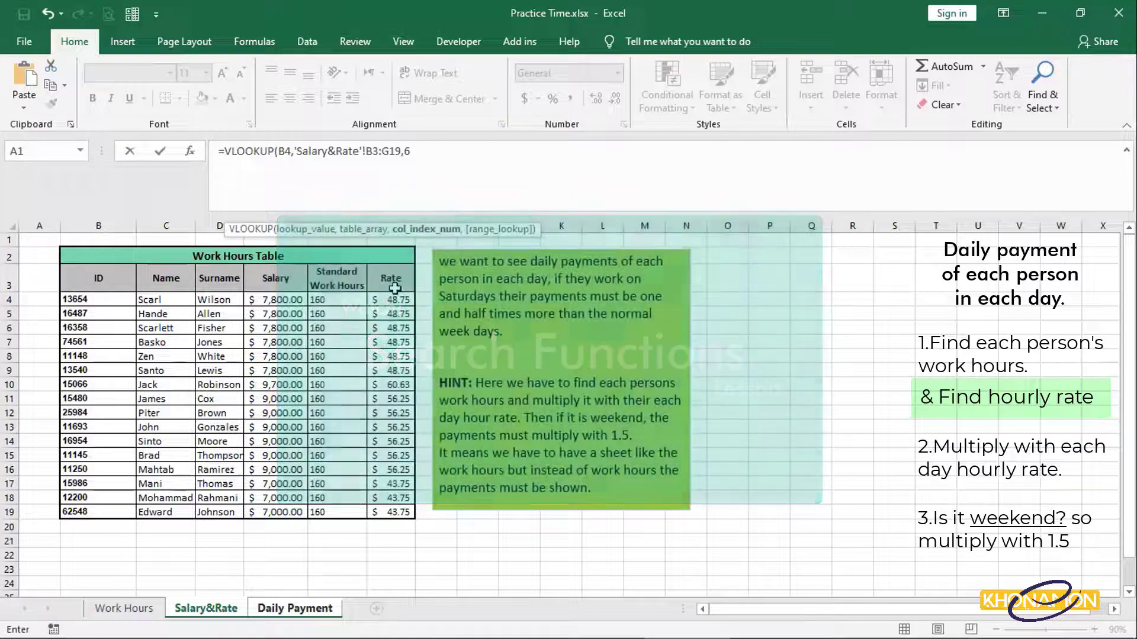
{"action": "type", "text": ","}
{"action": "left_click", "coordinate": [457, 260]}
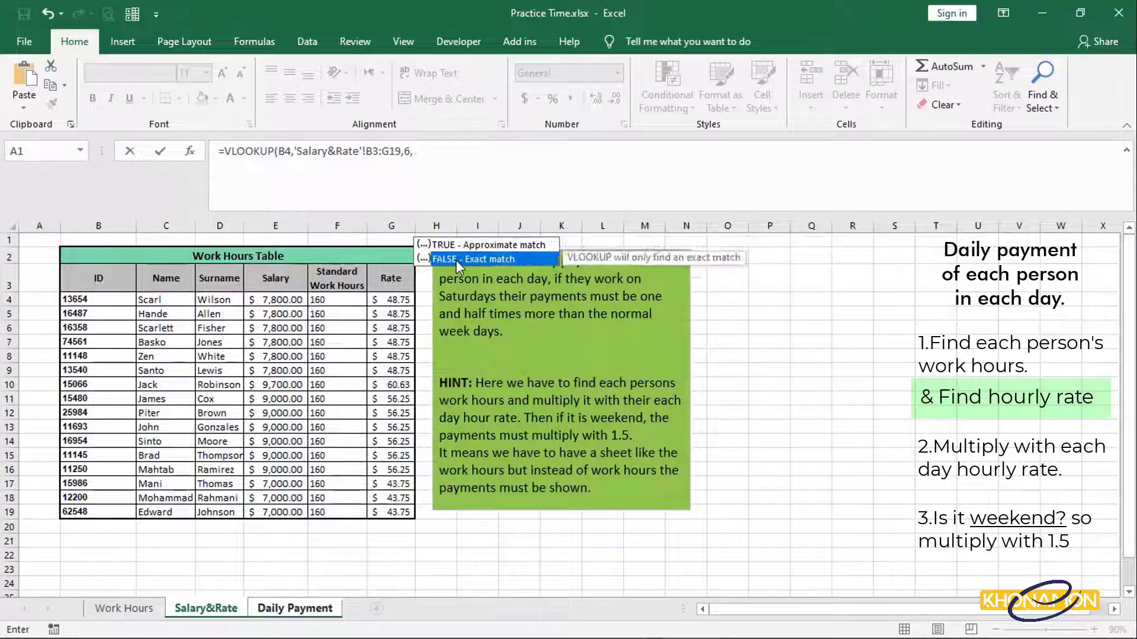
{"action": "double_click", "coordinate": [457, 260]}
{"action": "type", "text": ")"}
{"action": "key", "text": "Return"}
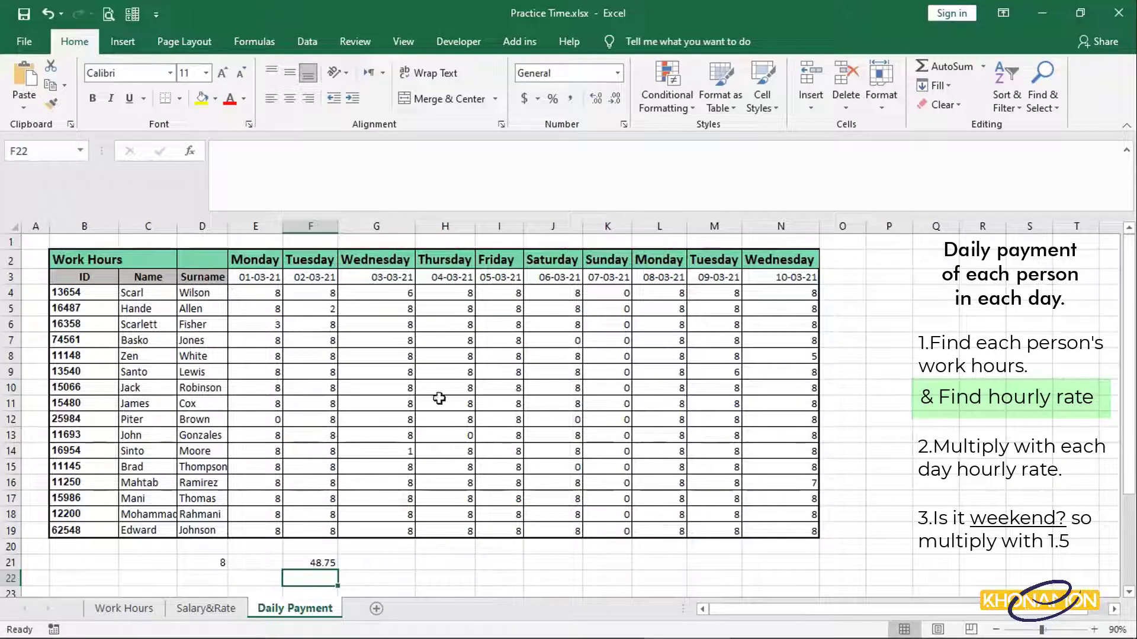
{"action": "left_click", "coordinate": [310, 560]}
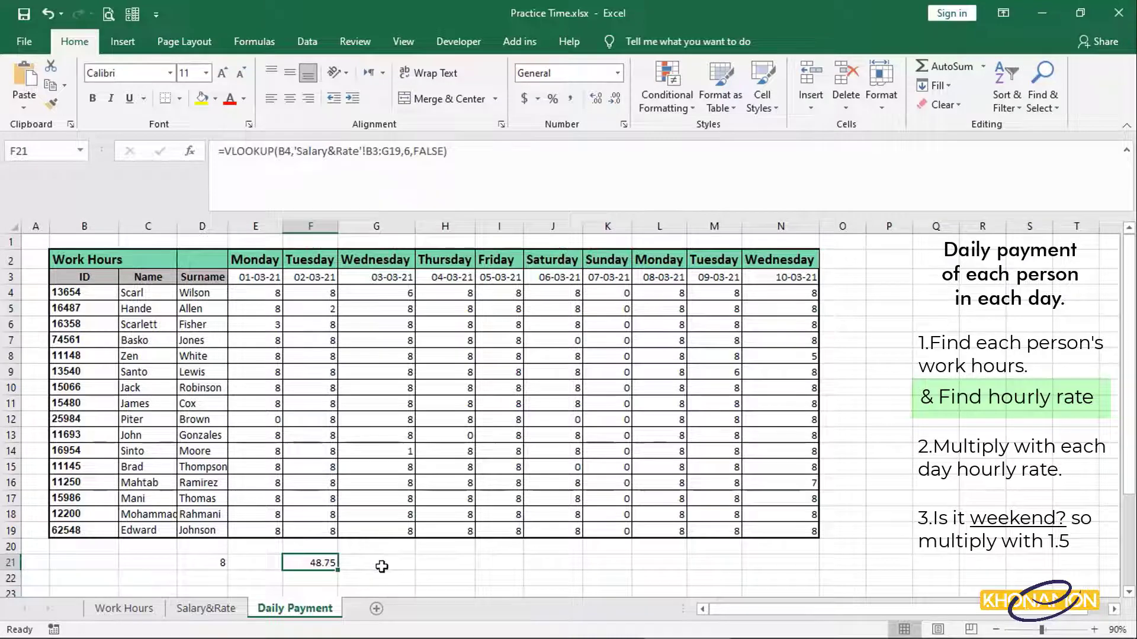
Cut the rate VLOOKUP expression, without its equals sign, out of cell F21.
{"action": "left_click", "coordinate": [105, 294]}
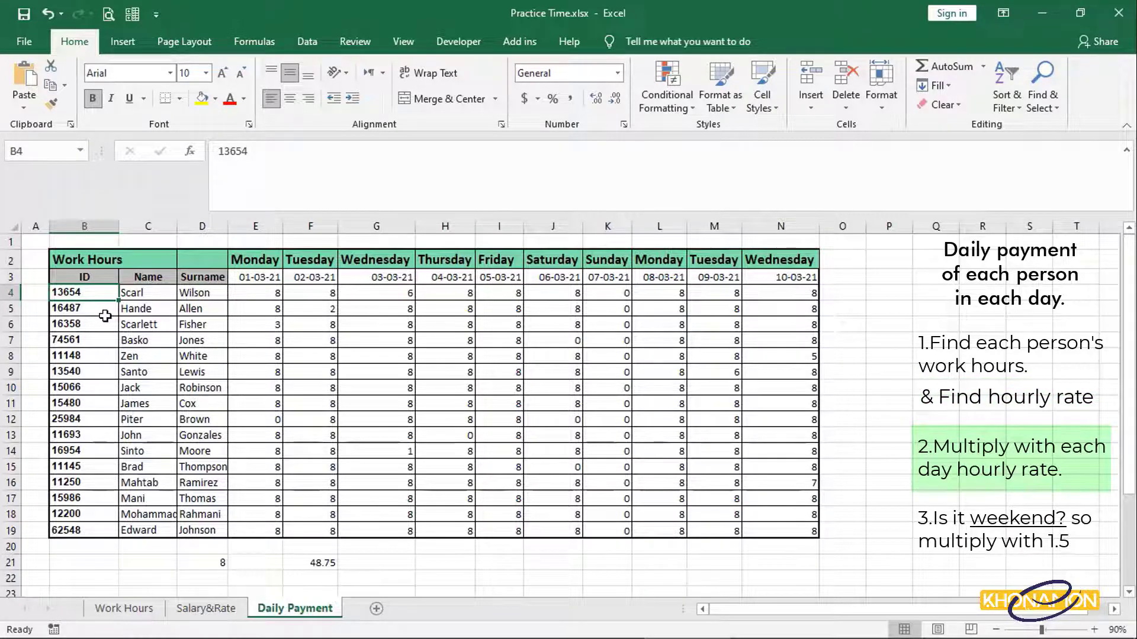
{"action": "left_click", "coordinate": [304, 560]}
{"action": "left_click", "coordinate": [222, 153]}
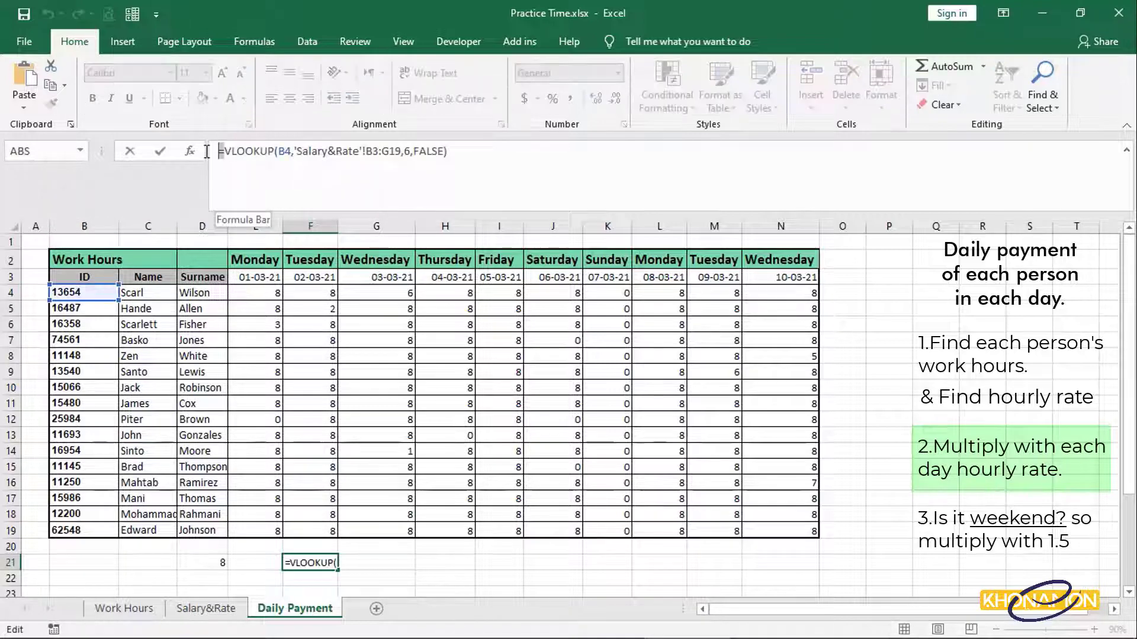
{"action": "key", "text": "BackSpace"}
{"action": "left_click_drag", "start_coordinate": [441, 153], "coordinate": [197, 147]}
{"action": "right_click", "coordinate": [227, 149]}
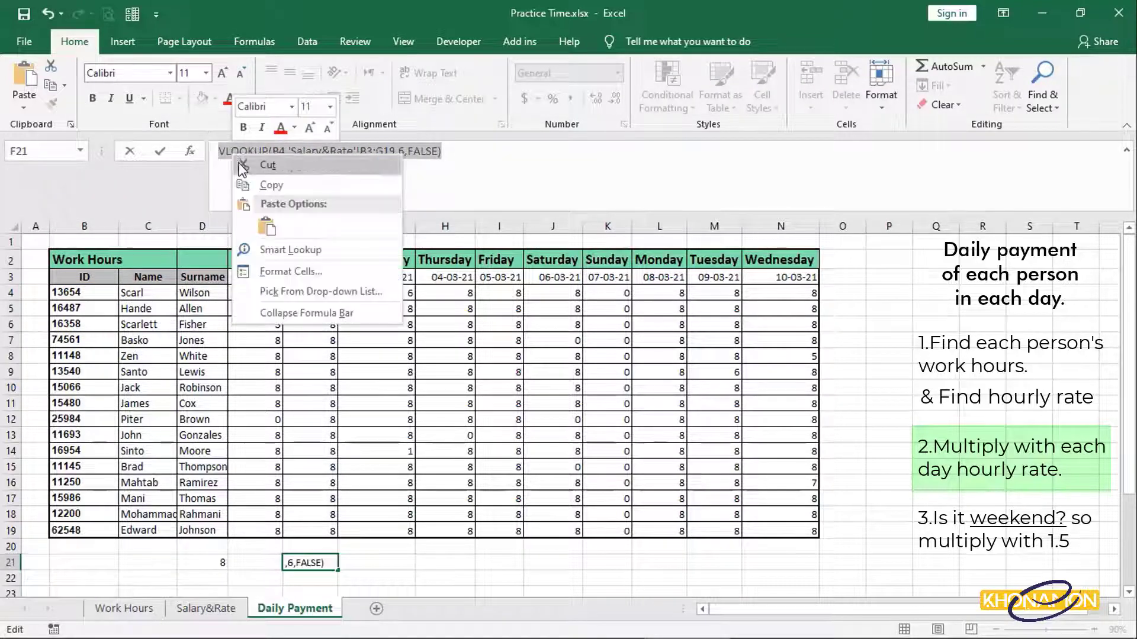
{"action": "left_click", "coordinate": [244, 166]}
Multiply the work-hours VLOOKUP in D21 by the cut rate VLOOKUP expression.
{"action": "double_click", "coordinate": [209, 562]}
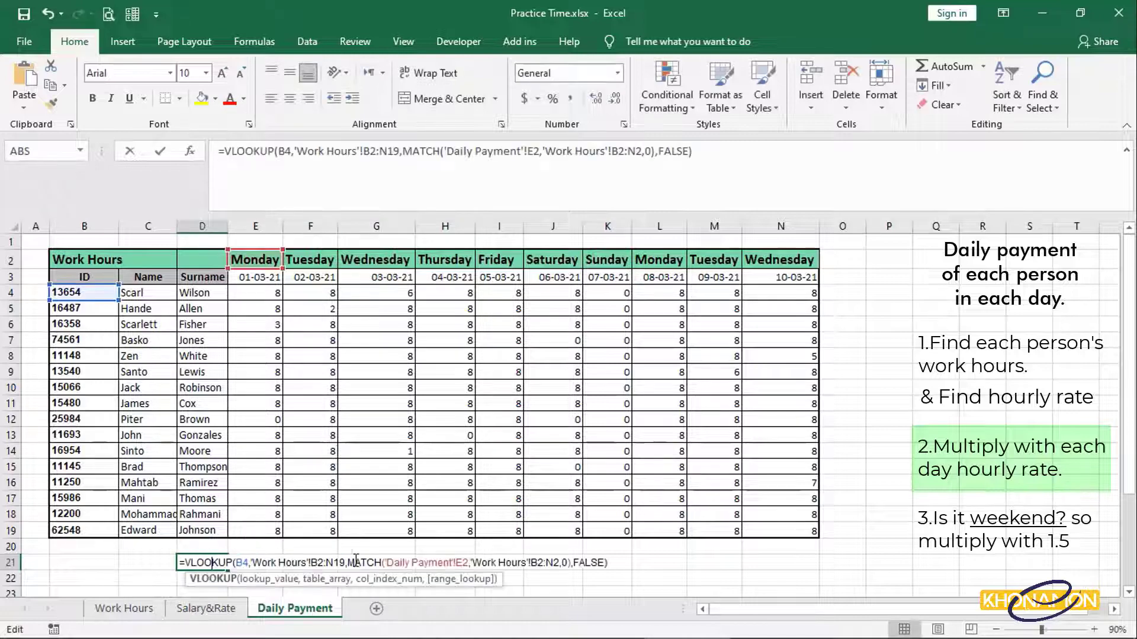
{"action": "left_click", "coordinate": [617, 561]}
{"action": "type", "text": "*"}
{"action": "key", "text": "ctrl+v"}
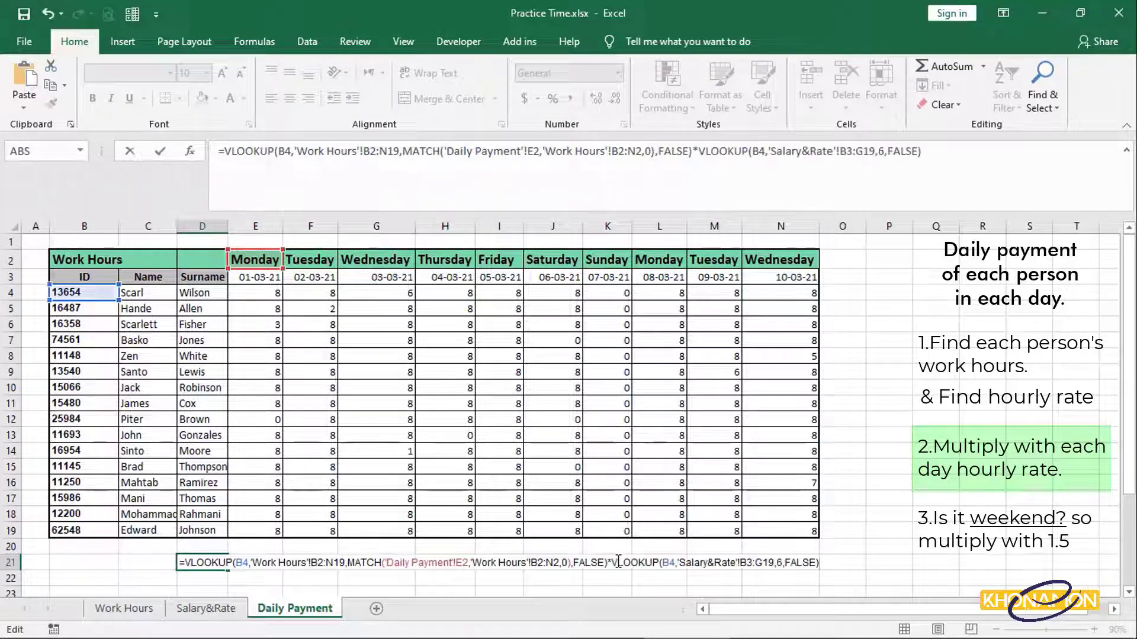
{"action": "key", "text": "Return"}
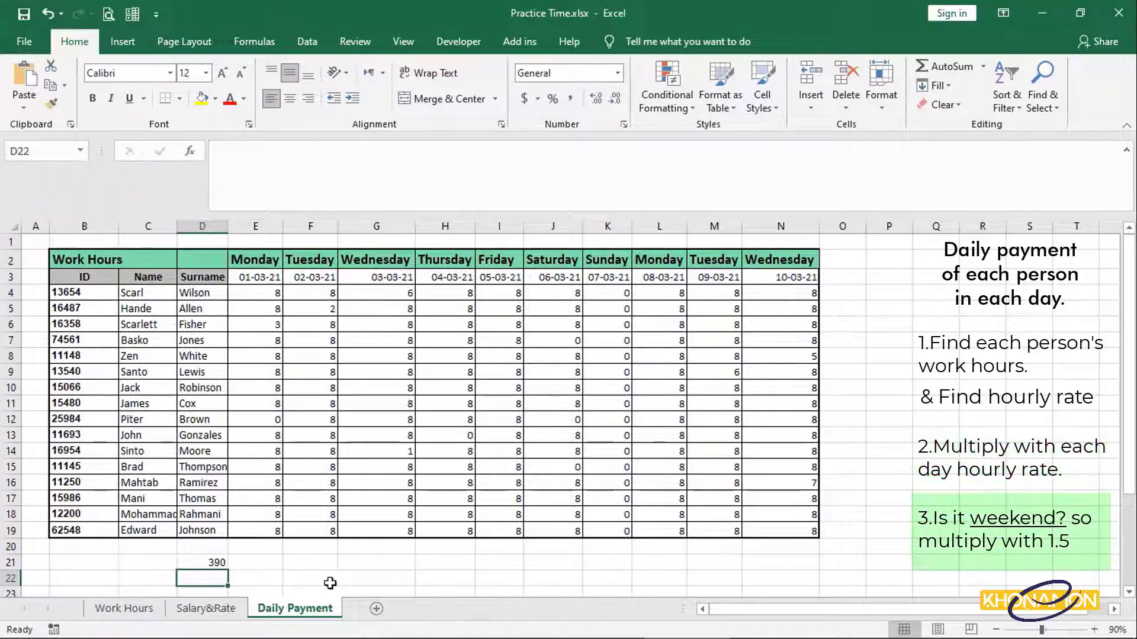
{"action": "left_click", "coordinate": [217, 564]}
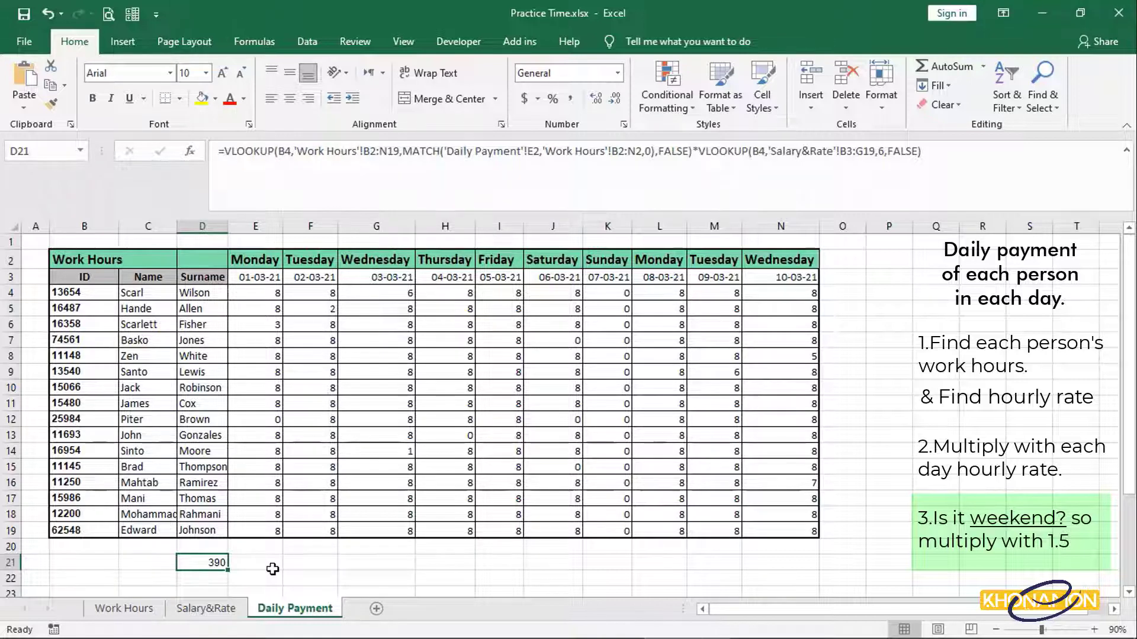
Start an IF formula in Daily Payment cell F21 whose logical test applies TEXT to 'Work Hours'!E3.
{"action": "left_click", "coordinate": [293, 561]}
{"action": "type", "text": "=if"}
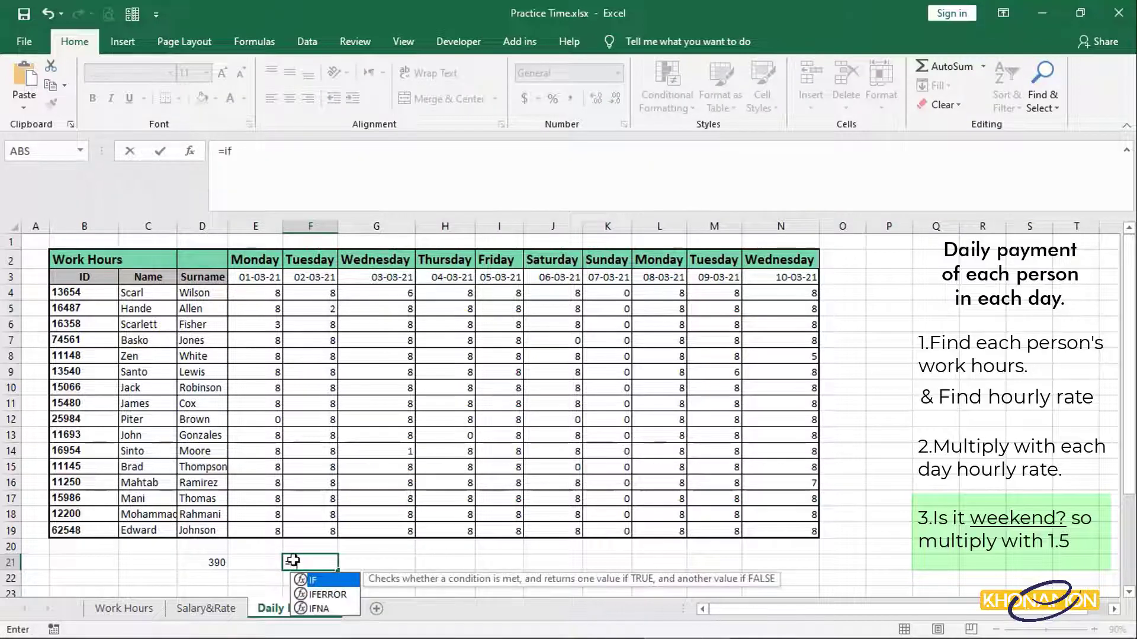
{"action": "double_click", "coordinate": [332, 581]}
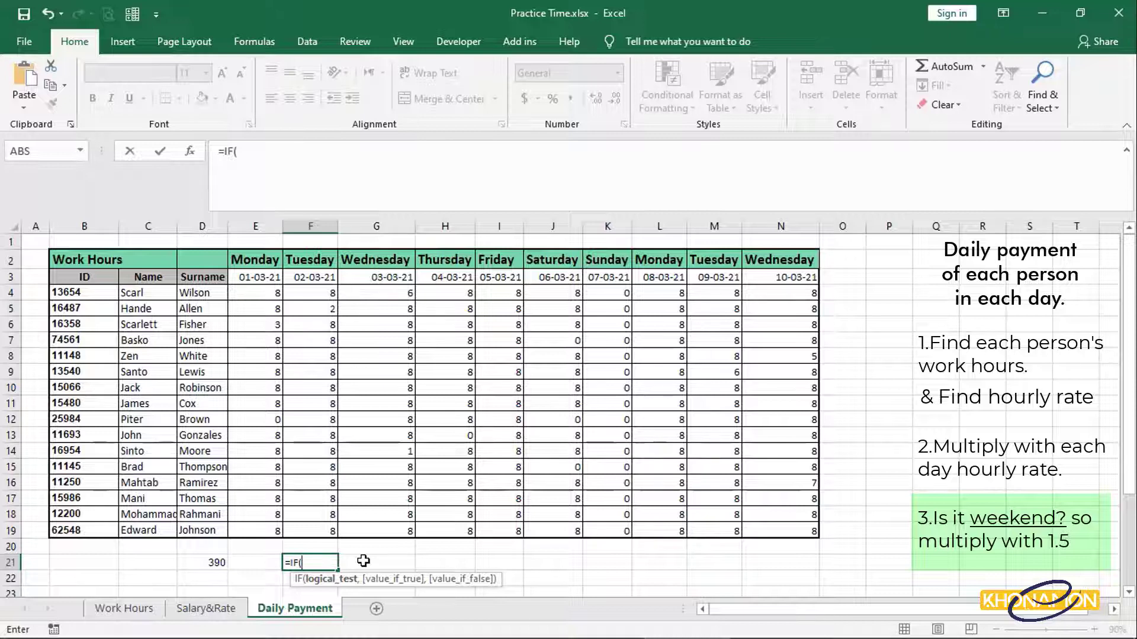
{"action": "type", "text": "text"}
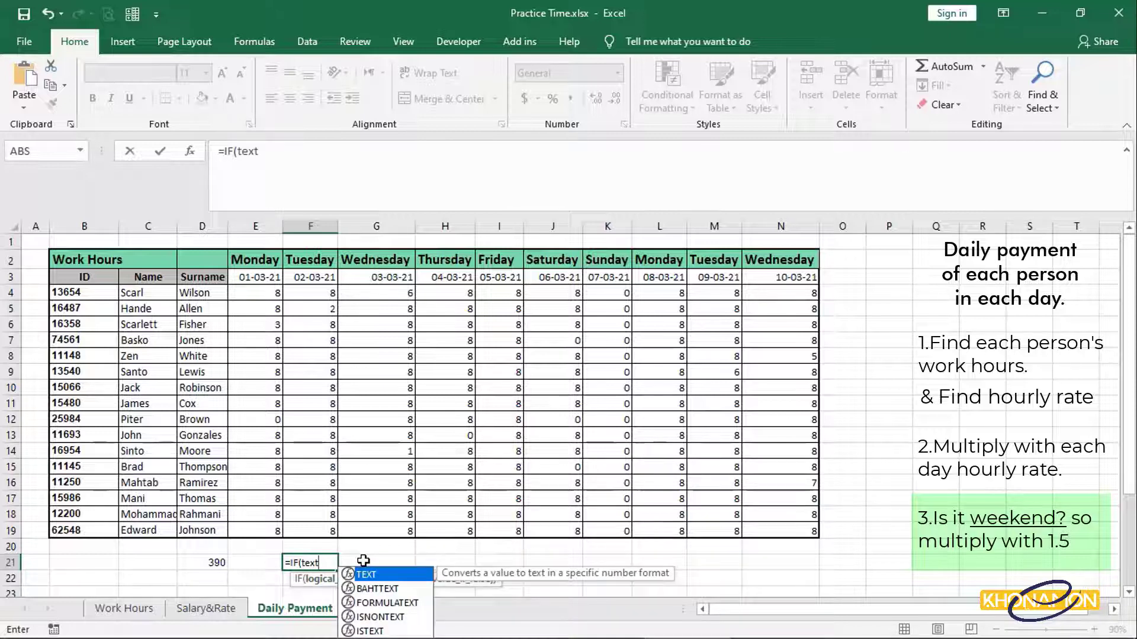
{"action": "double_click", "coordinate": [368, 574]}
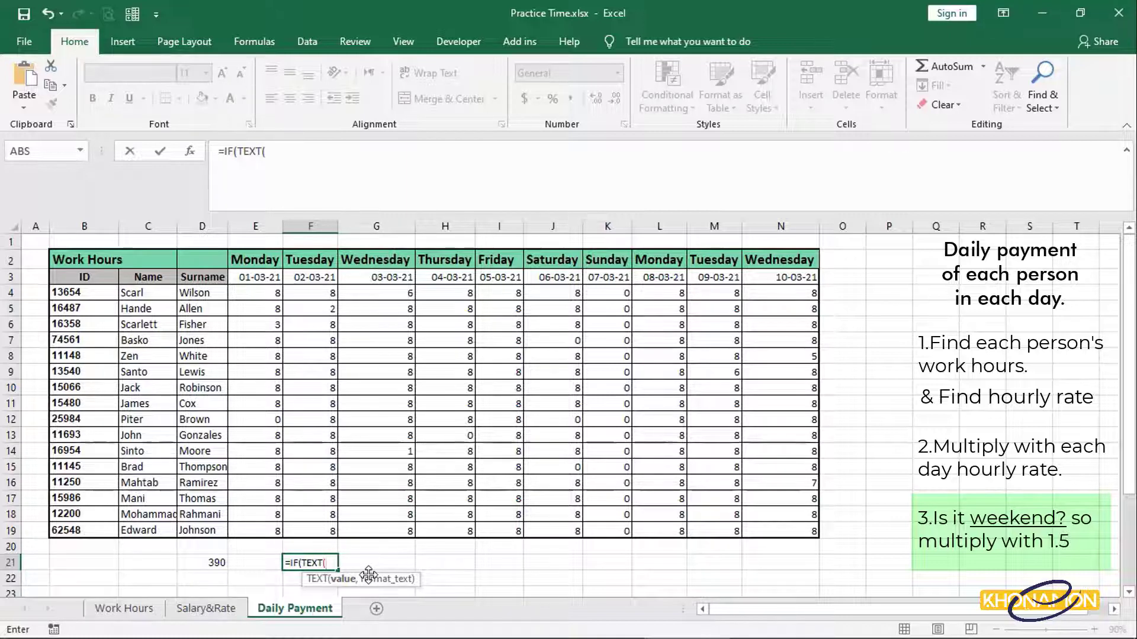
{"action": "left_click", "coordinate": [124, 608]}
{"action": "left_click", "coordinate": [275, 285]}
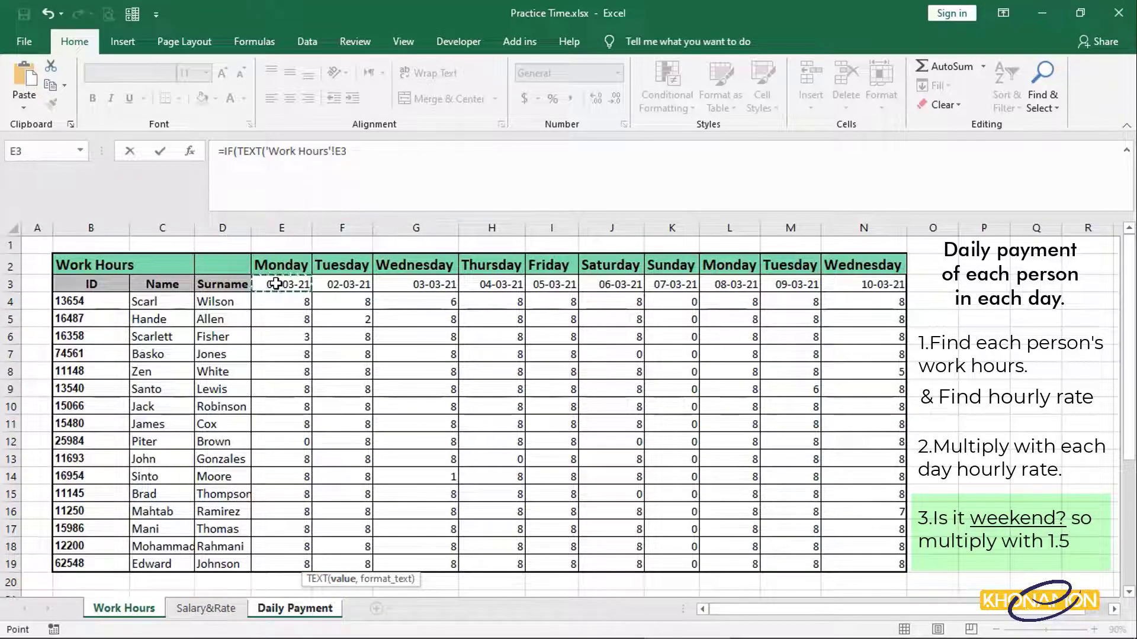
Give TEXT the format "dddd" and compare its result with the Saturday heading in 'Work Hours'!J2.
{"action": "type", "text": ",\"dddd"}
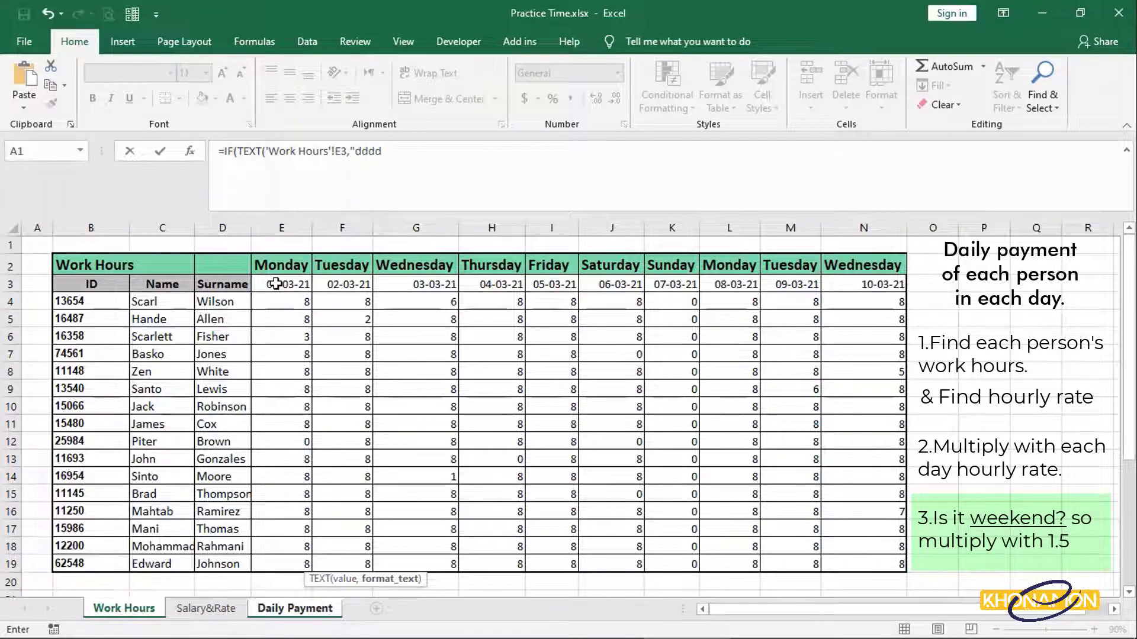
{"action": "type", "text": "\")="}
{"action": "left_click", "coordinate": [421, 155]}
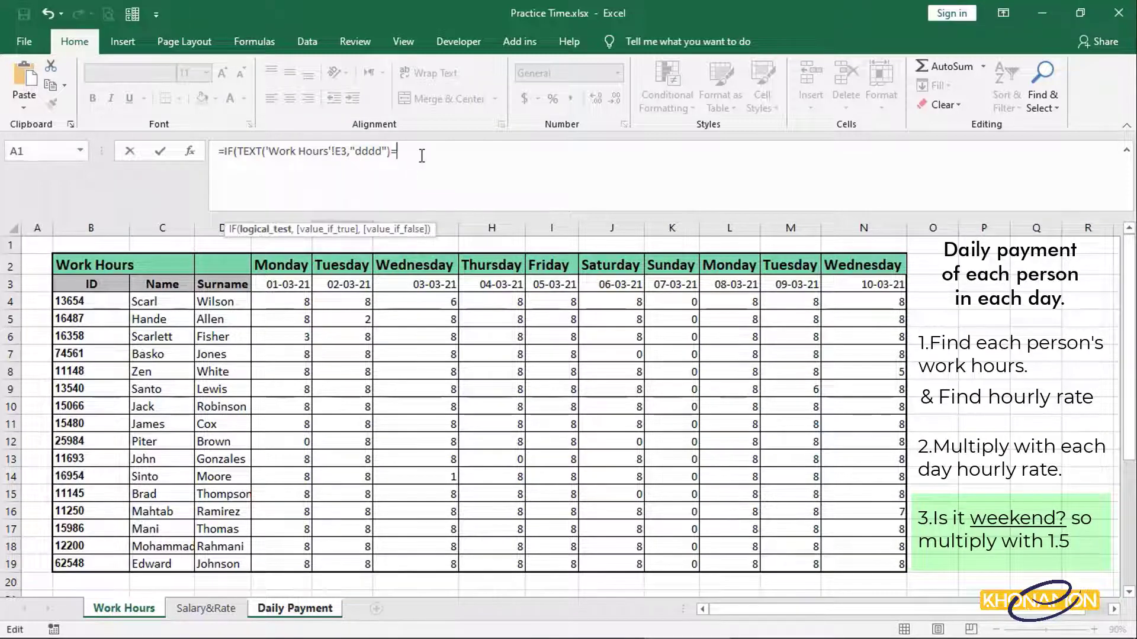
{"action": "left_click", "coordinate": [603, 266]}
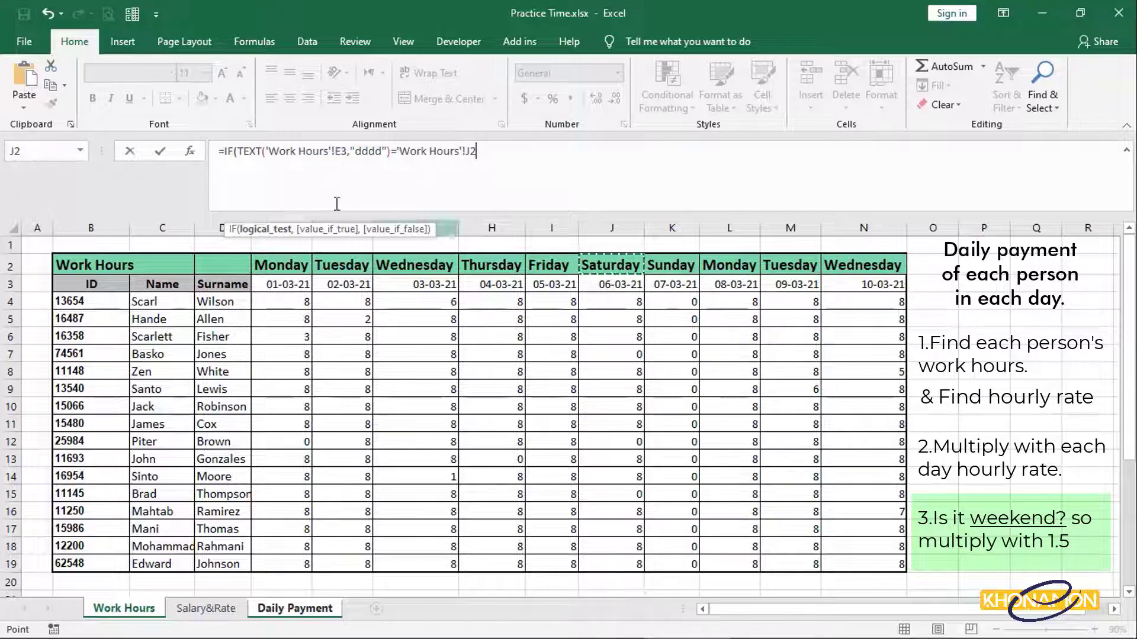
Remove the leading equals sign from the unfinished IF formula so F21 holds it as plain text.
{"action": "left_click", "coordinate": [226, 150]}
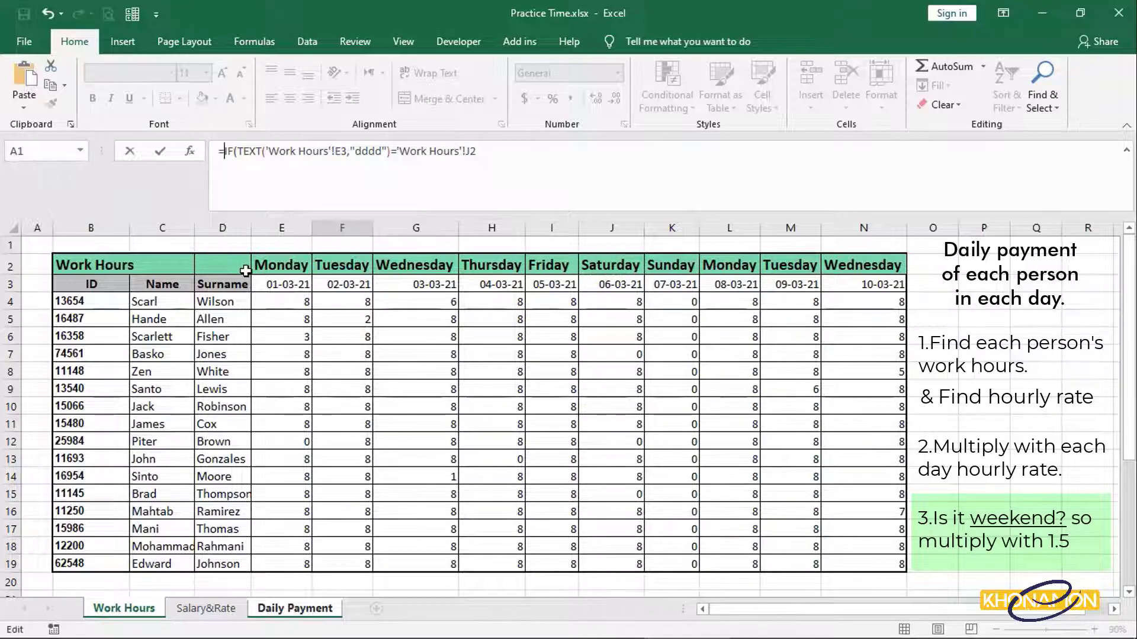
{"action": "key", "text": "BackSpace"}
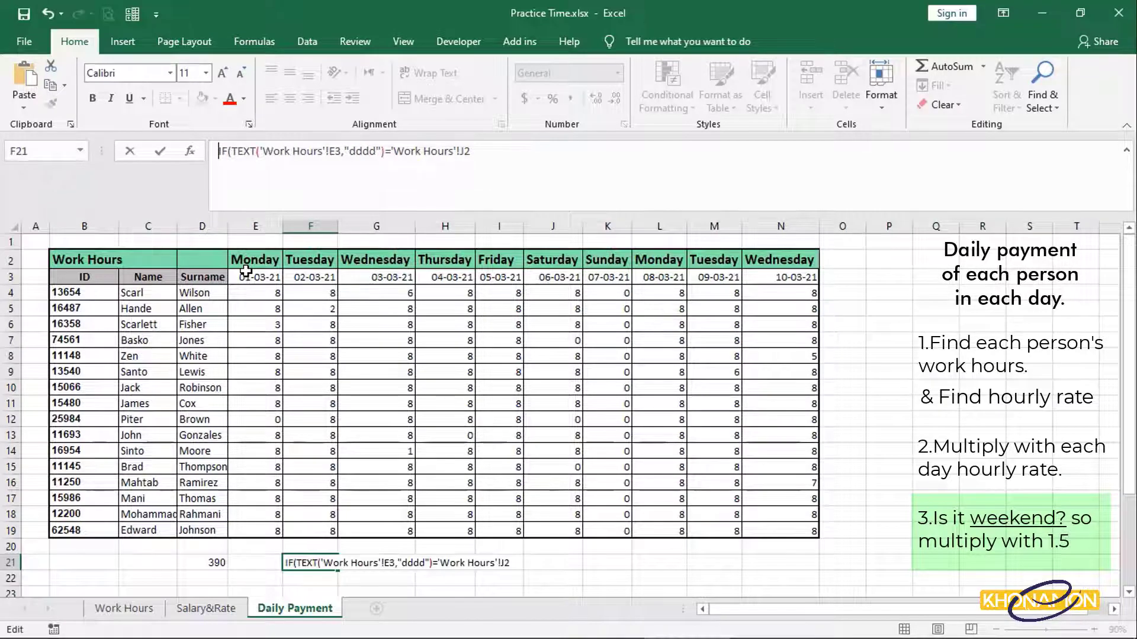
{"action": "key", "text": "Escape"}
Remove the equals sign from the hours-times-rate formula in D21 and cut the remaining expression out of the cell.
{"action": "left_click", "coordinate": [219, 560]}
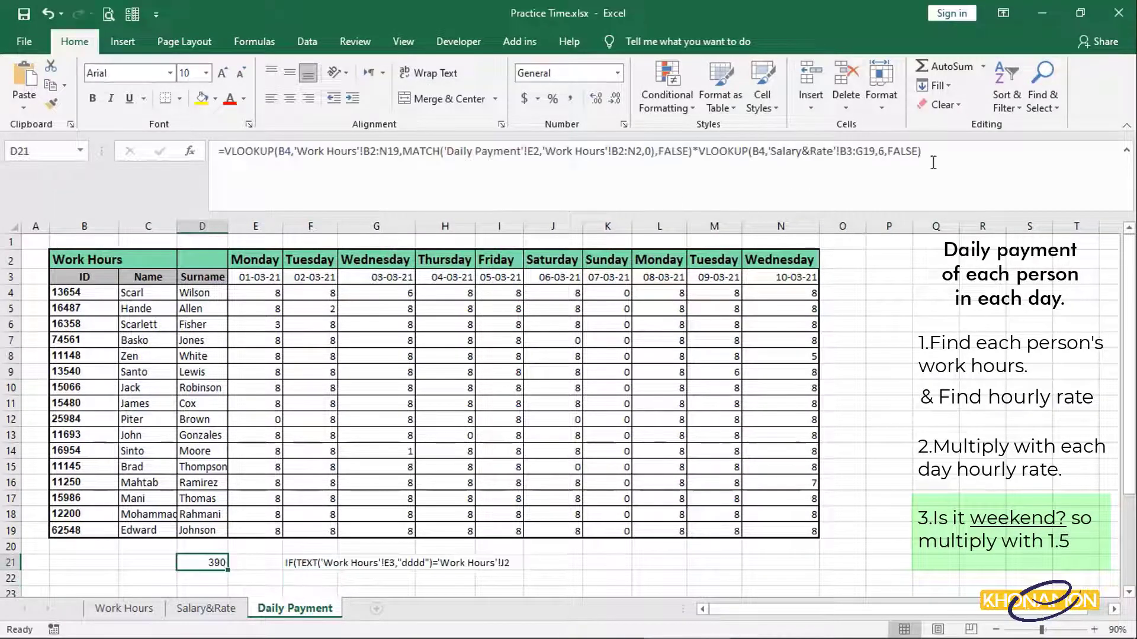
{"action": "left_click_drag", "start_coordinate": [924, 153], "coordinate": [227, 156]}
{"action": "left_click", "coordinate": [213, 149]}
{"action": "key", "text": "Delete"}
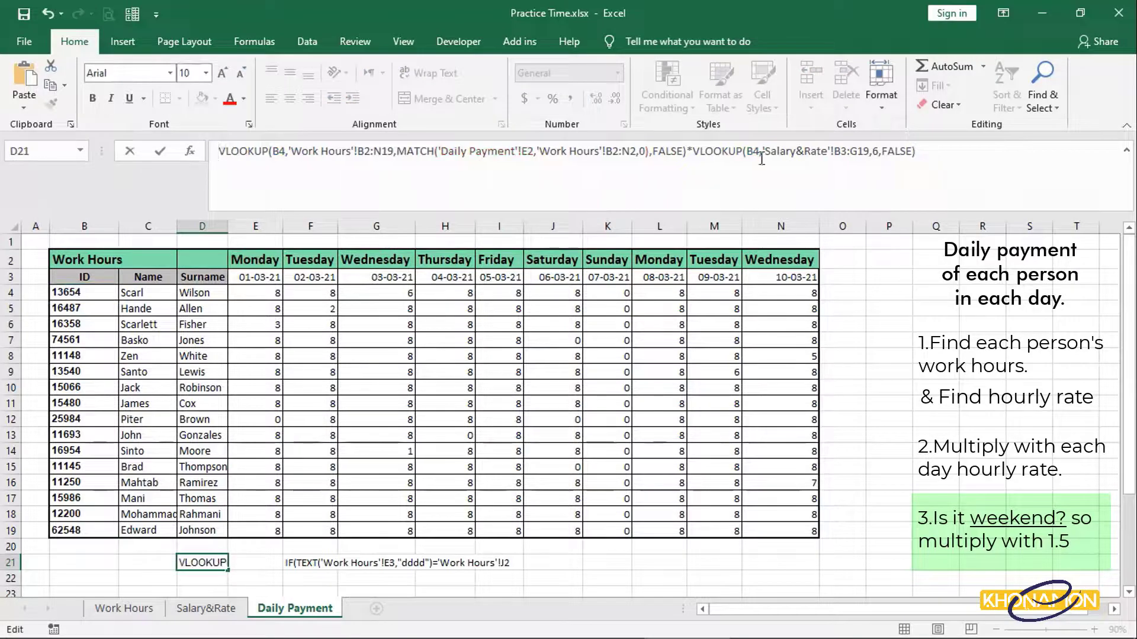
{"action": "left_click_drag", "start_coordinate": [922, 152], "coordinate": [116, 146]}
{"action": "right_click", "coordinate": [230, 146]}
{"action": "left_click", "coordinate": [248, 156]}
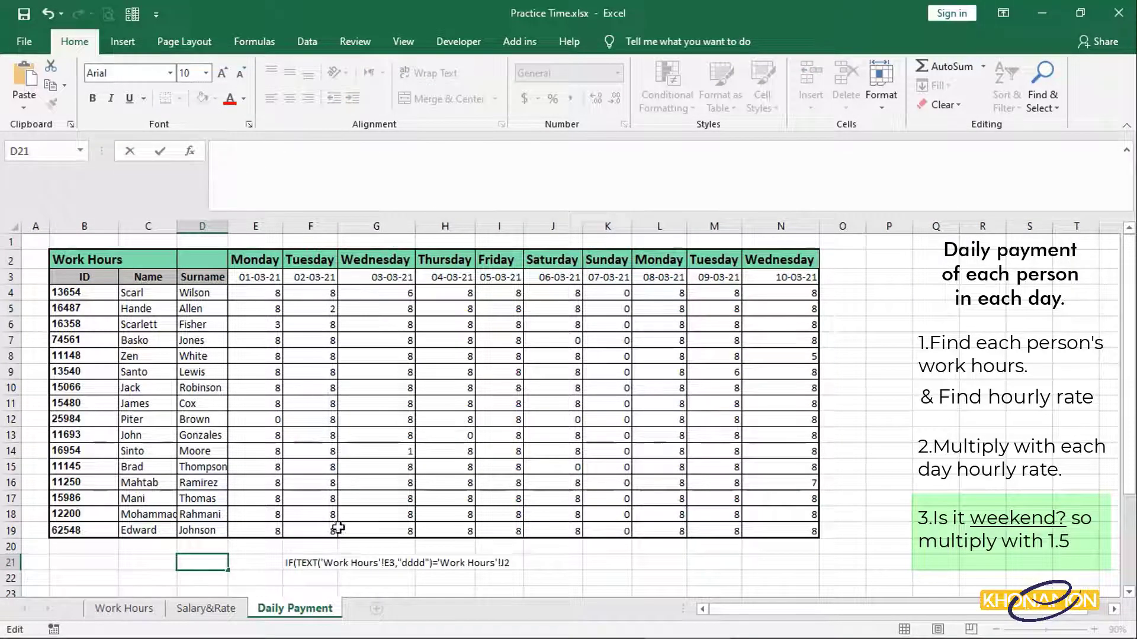
Add the cut hours-times-rate expression after a comma in F21's IF text as its value_if_true argument.
{"action": "left_click", "coordinate": [323, 563]}
{"action": "key", "text": "F2"}
{"action": "type", "text": ","}
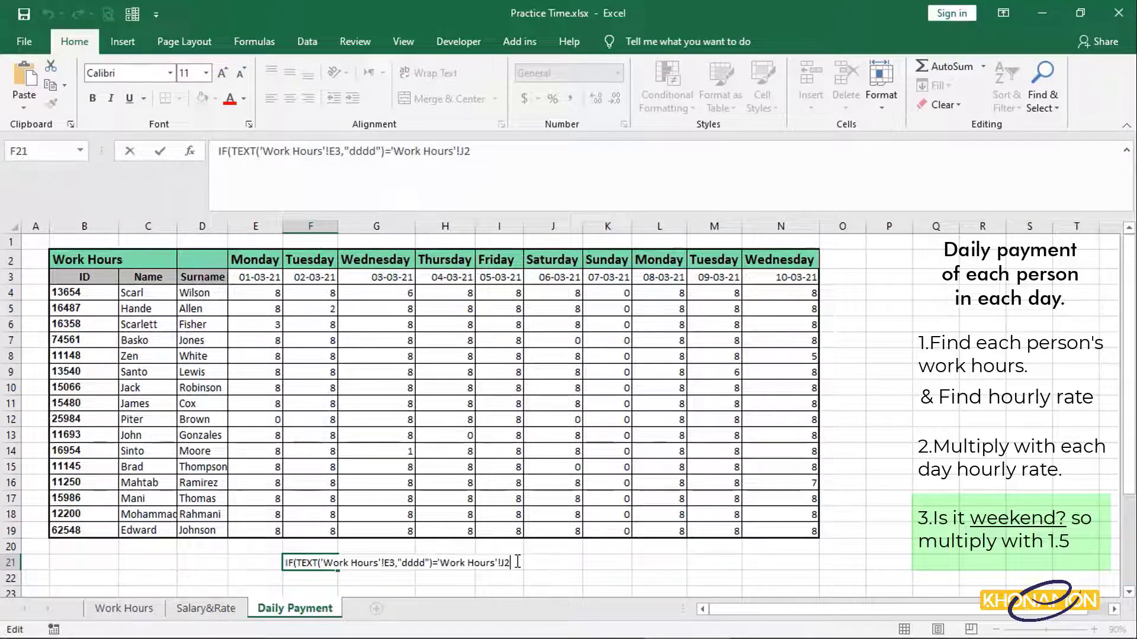
{"action": "key", "text": "ctrl+v"}
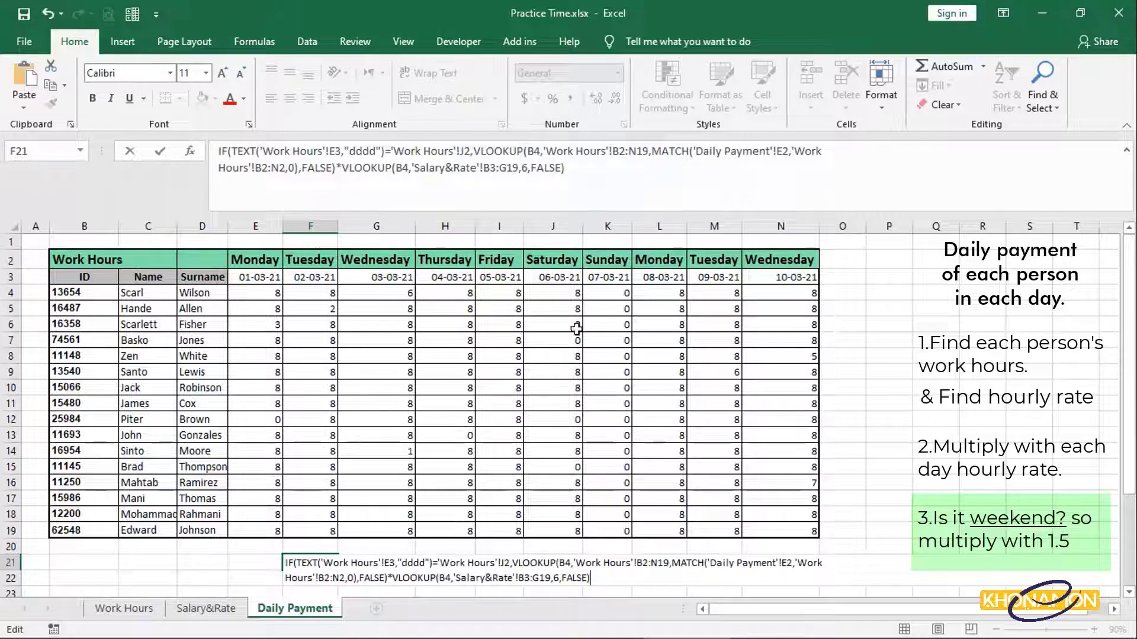
Multiply the value_if_true expression in F21's IF text by 1.5 and restore the leading equals sign.
{"action": "left_click", "coordinate": [580, 169]}
{"action": "type", "text": "*1.5"}
{"action": "left_click", "coordinate": [216, 151]}
{"action": "type", "text": "="}
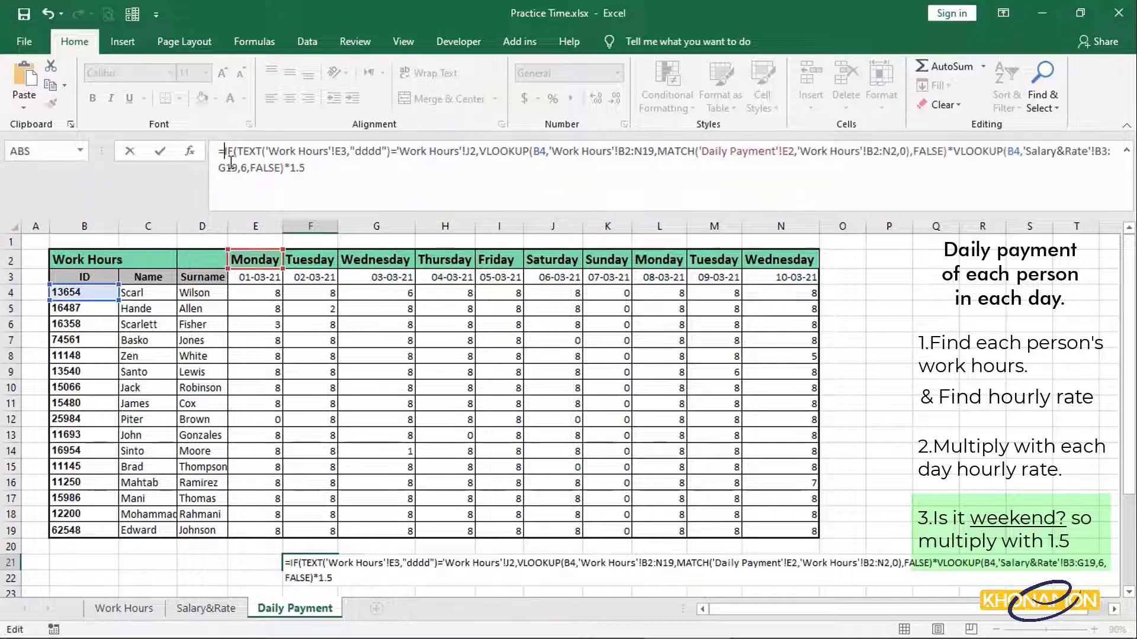
Add the hours-times-rate expression without the 1.5 multiplier as the IF's value_if_false argument and complete the formula in F21.
{"action": "left_click", "coordinate": [296, 168]}
{"action": "type", "text": ","}
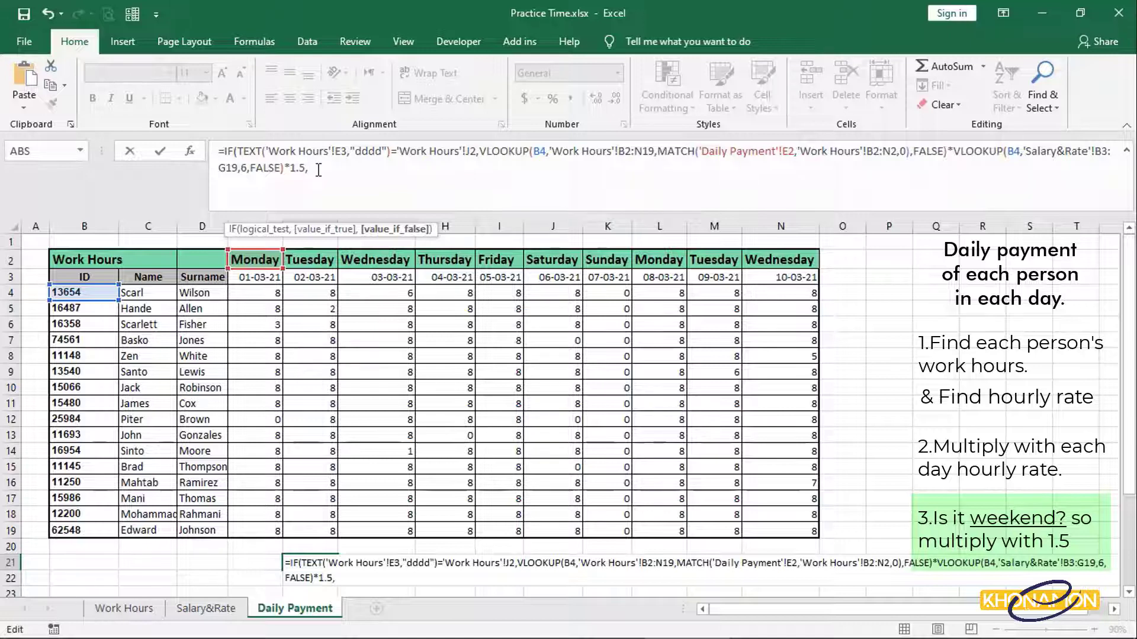
{"action": "key", "text": "ctrl+v"}
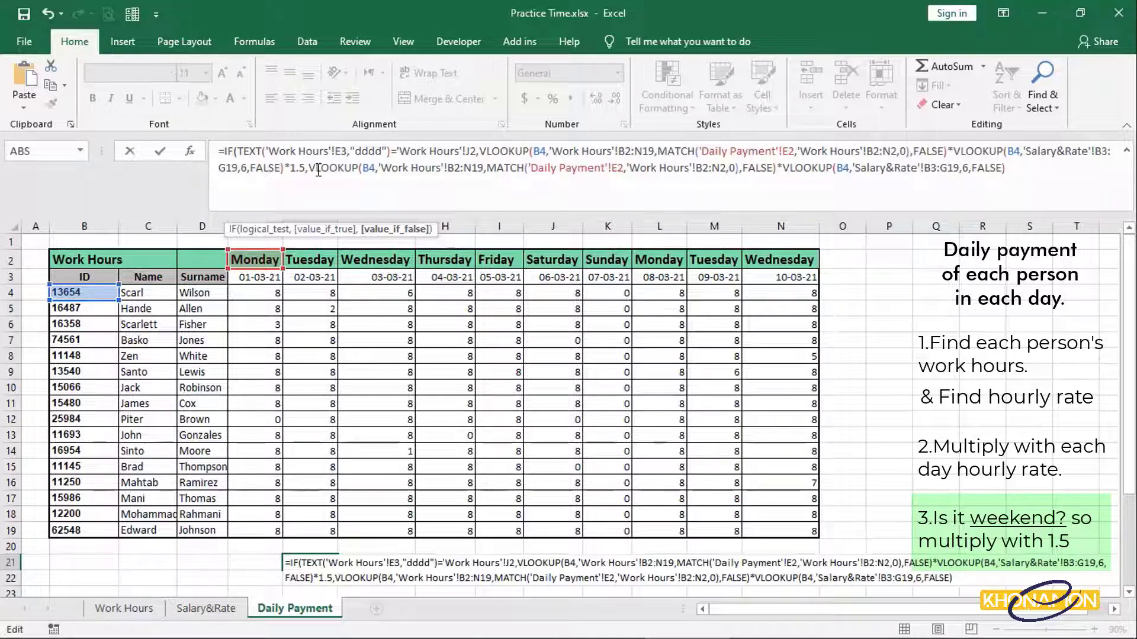
{"action": "type", "text": ")"}
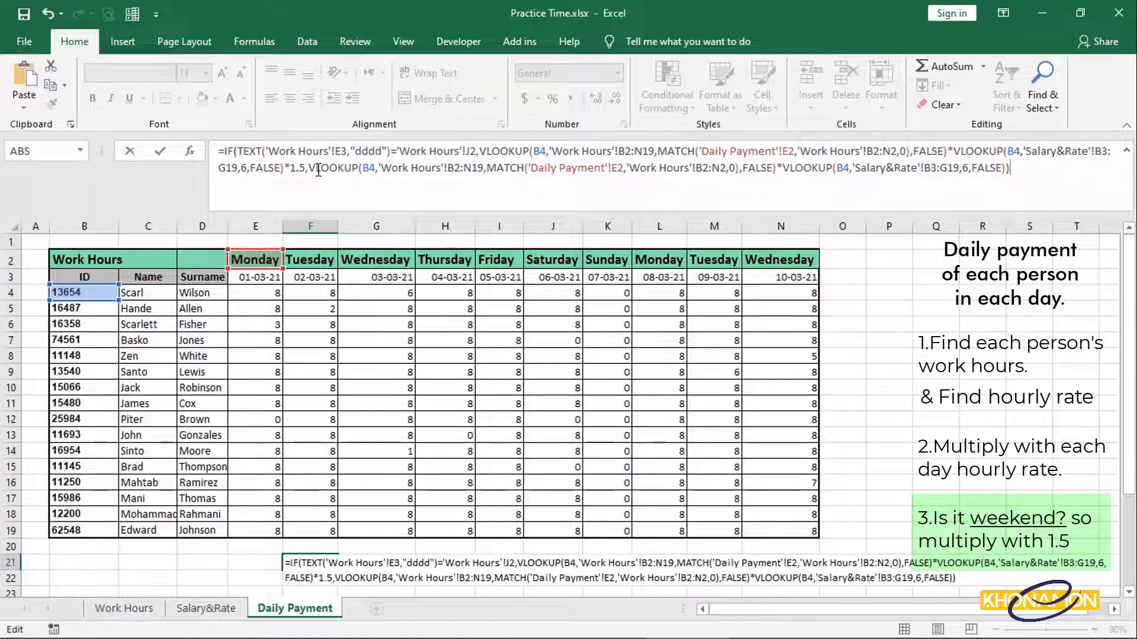
{"action": "key", "text": "Return"}
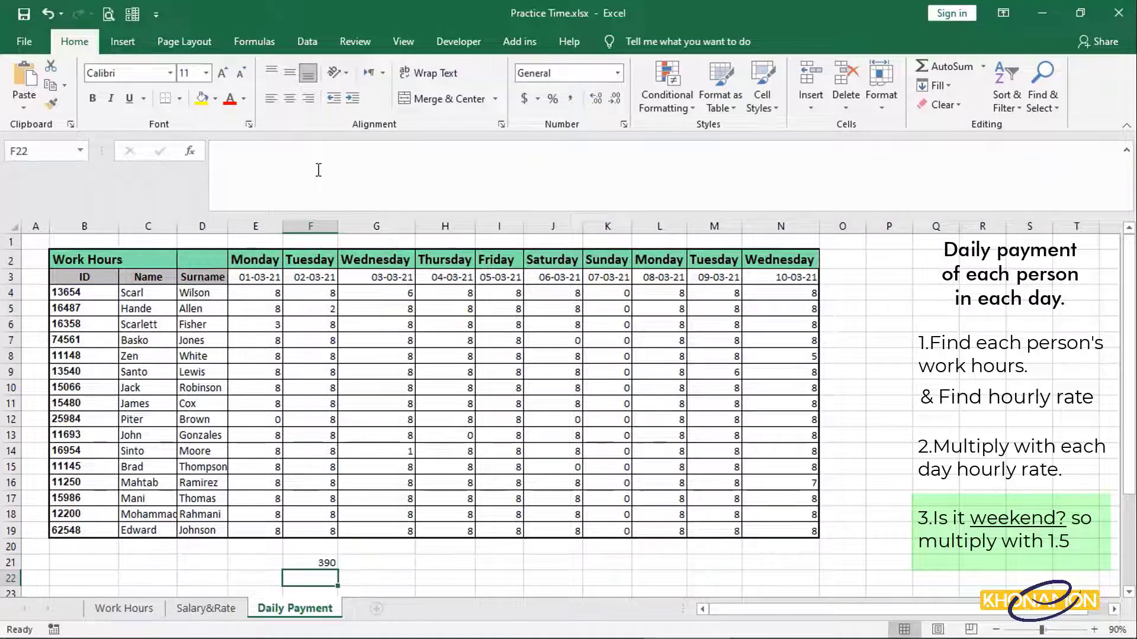
Copy the full IF formula text from F21 into E4 with its references unchanged.
{"action": "left_click", "coordinate": [318, 561]}
{"action": "triple_click", "coordinate": [254, 159]}
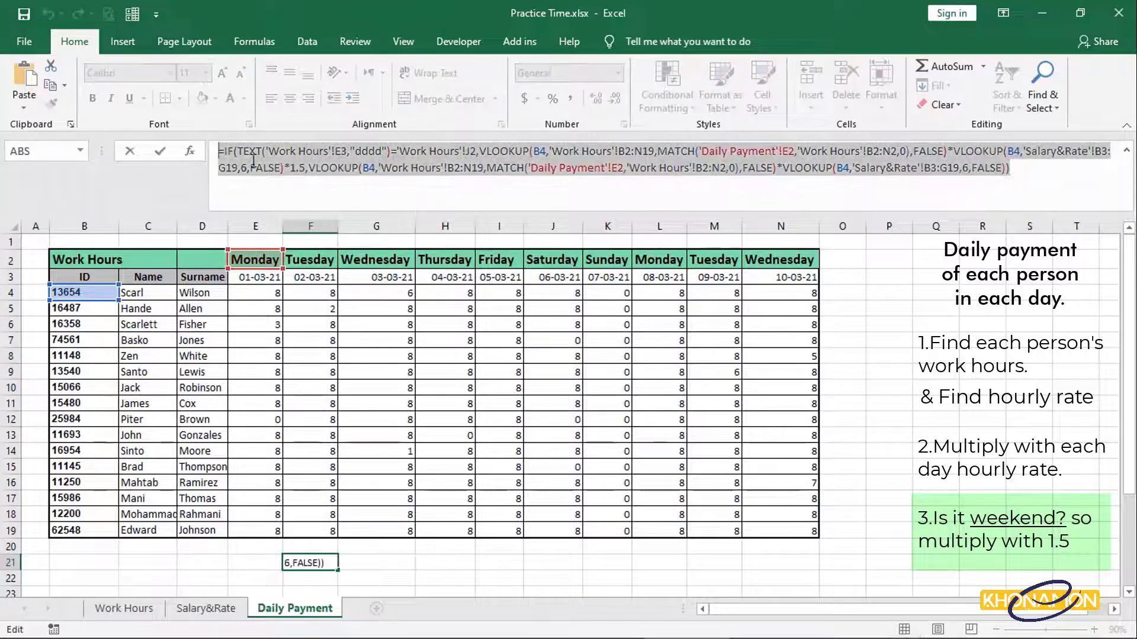
{"action": "right_click", "coordinate": [253, 180]}
{"action": "left_click", "coordinate": [278, 198]}
{"action": "key", "text": "Escape"}
{"action": "left_click", "coordinate": [267, 291]}
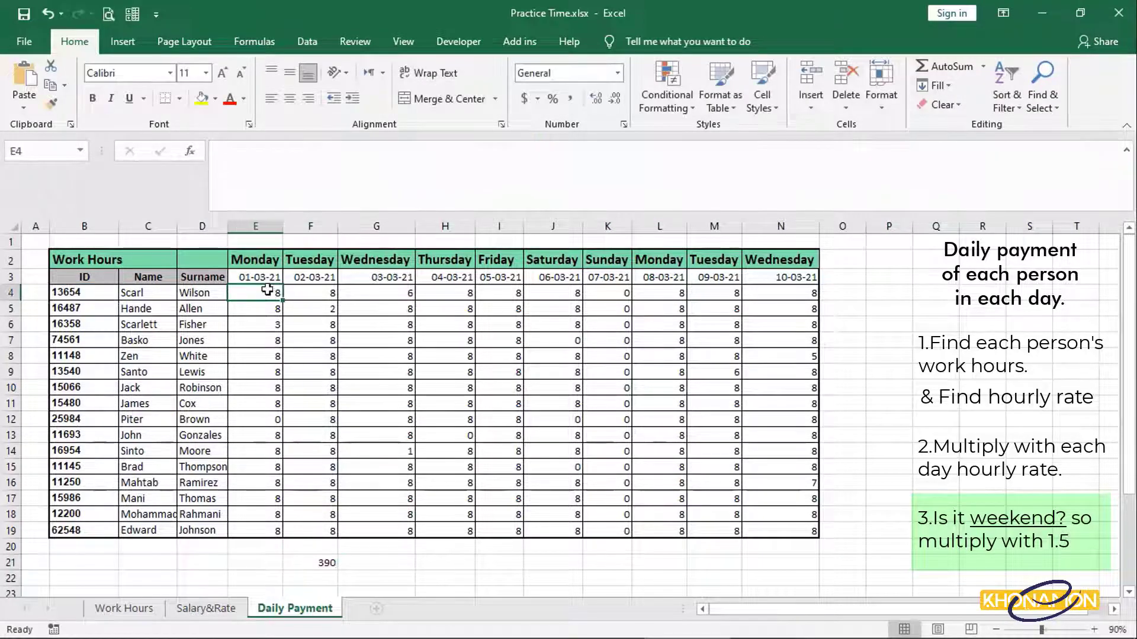
{"action": "right_click", "coordinate": [267, 290]}
{"action": "left_click", "coordinate": [299, 327]}
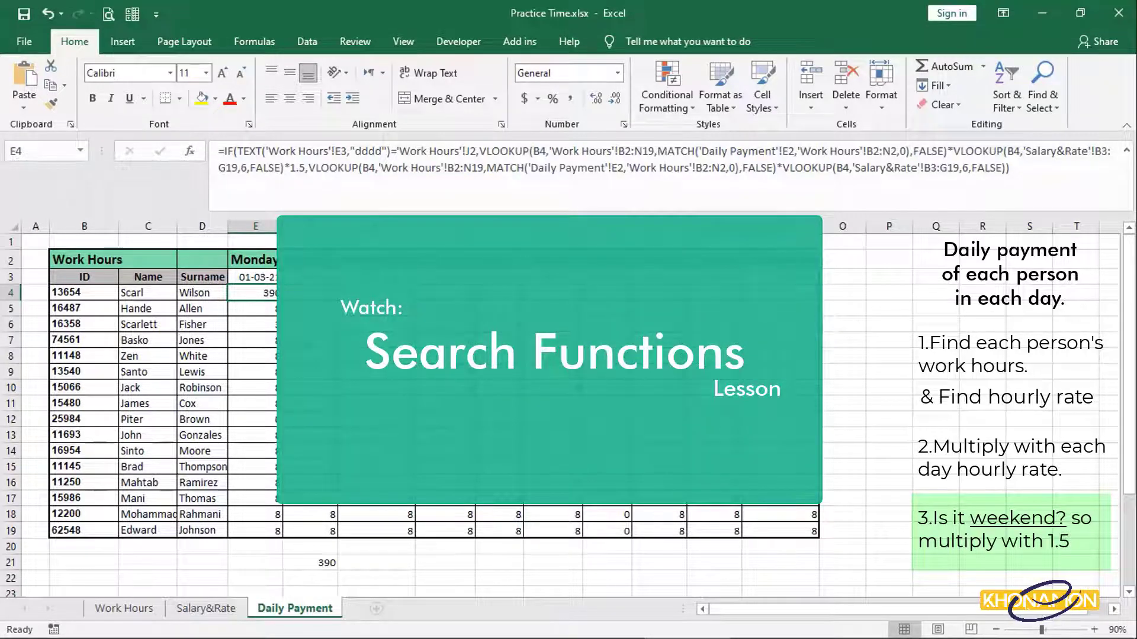
In E4's formula, lock the date reference as E$3, the Saturday heading as $J$2 and the first VLOOKUP's lookup value as $B4.
{"action": "left_click", "coordinate": [339, 155]}
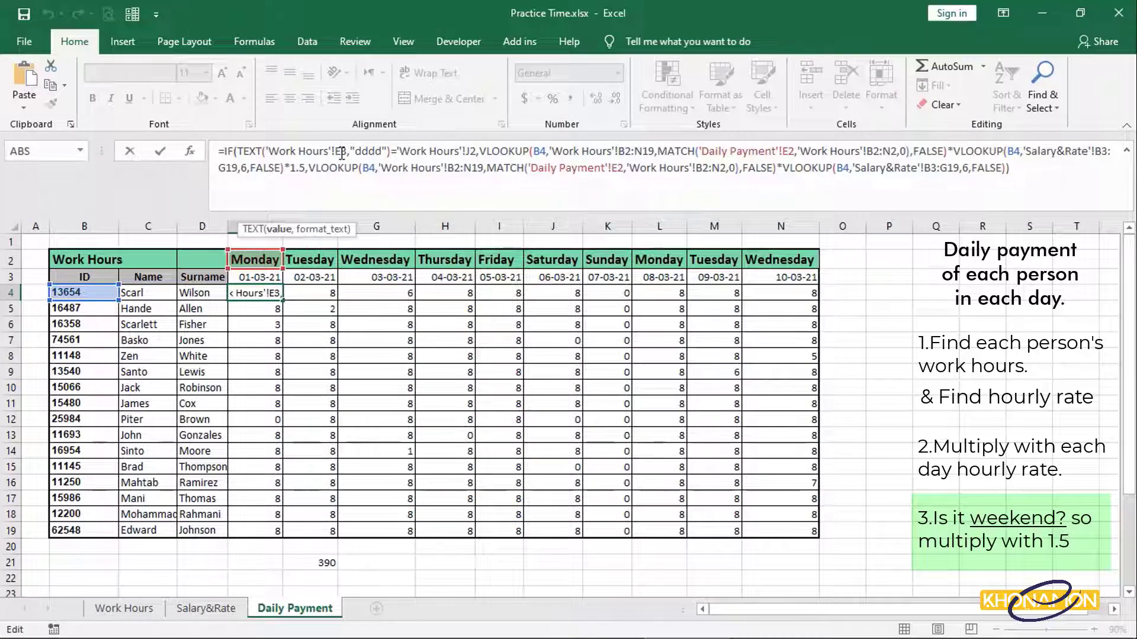
{"action": "key", "text": "F4"}
{"action": "key", "text": "F4"}
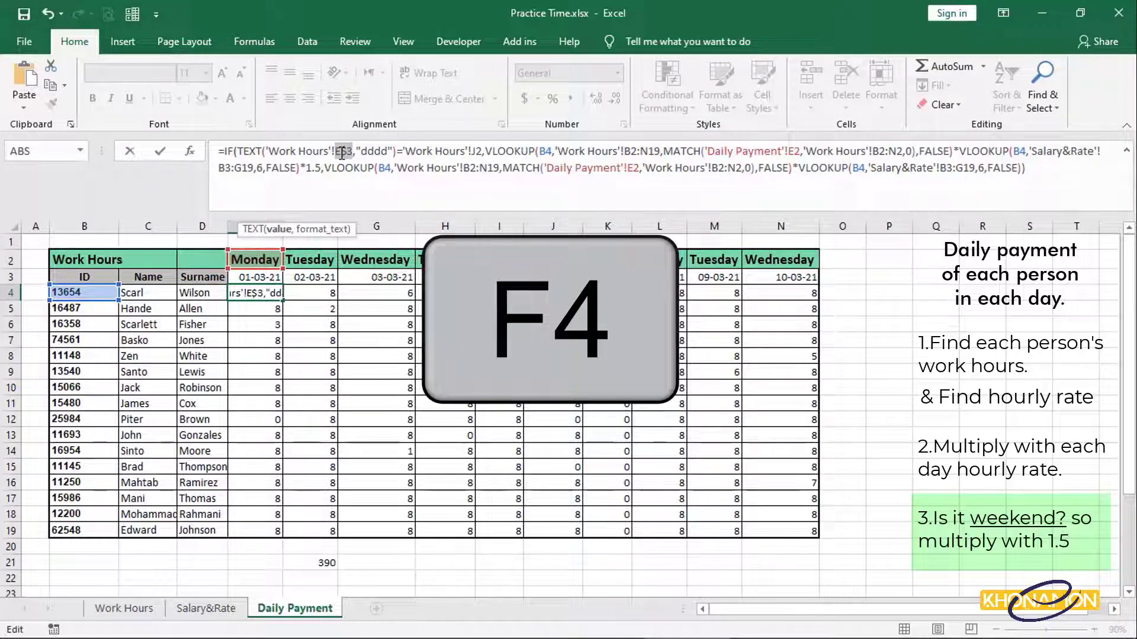
{"action": "left_click", "coordinate": [477, 150]}
{"action": "key", "text": "F4"}
{"action": "left_click", "coordinate": [557, 151]}
{"action": "key", "text": "F4"}
{"action": "key", "text": "F4"}
{"action": "key", "text": "F4"}
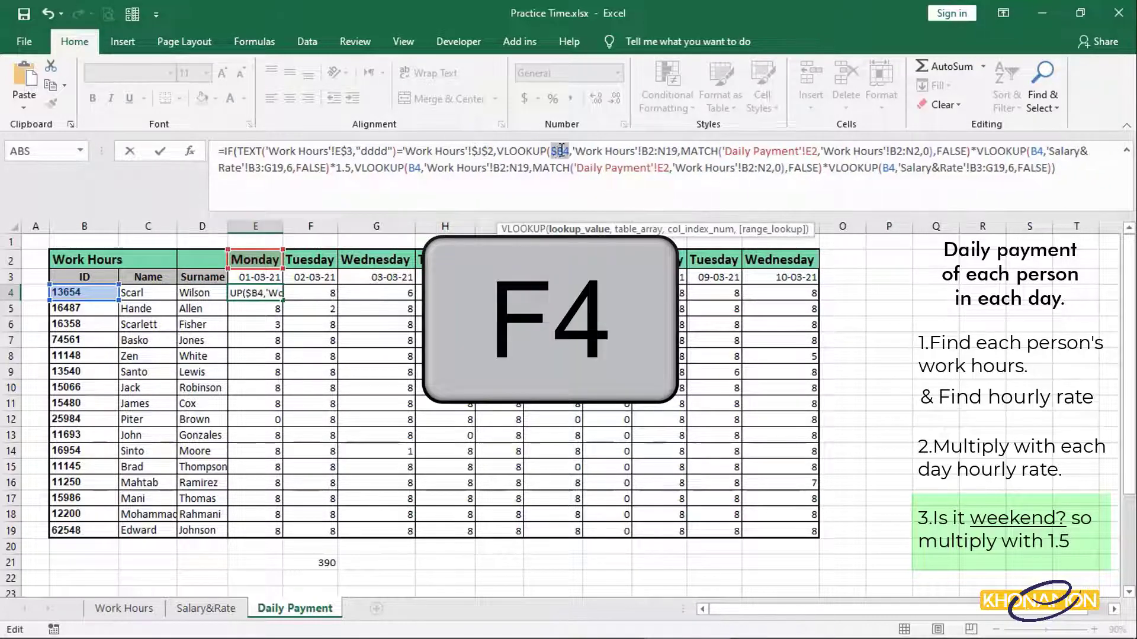
In the value_if_true hours lookup, lock the table as $B$2:$N$19, the MATCH value as E$2 and its array as $B$2:$N$2.
{"action": "double_click", "coordinate": [660, 150]}
{"action": "key", "text": "F4"}
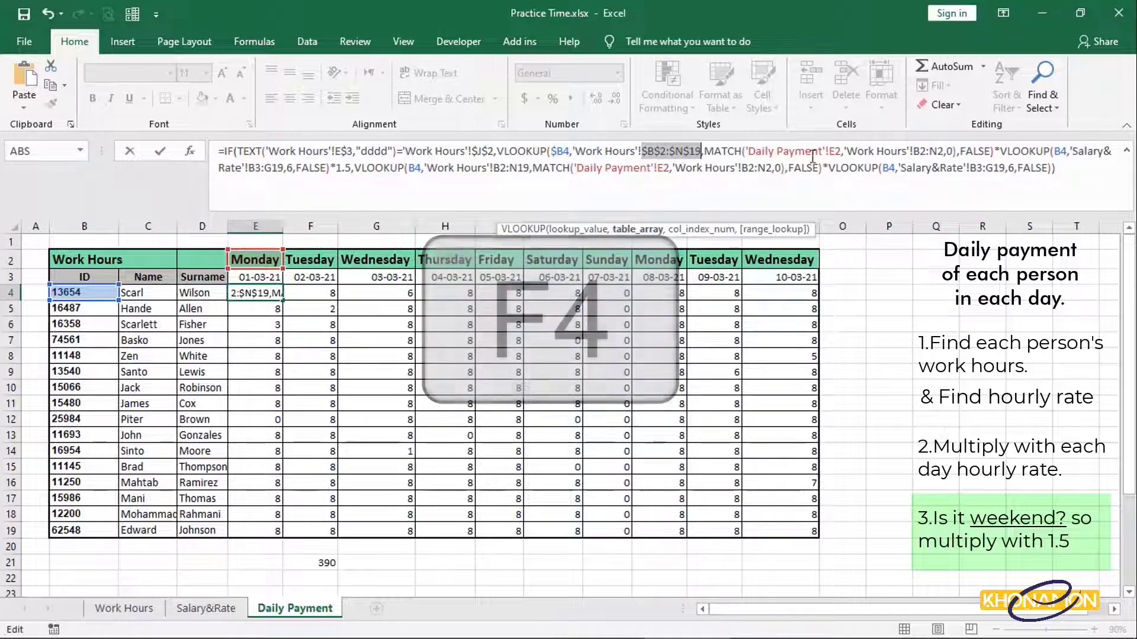
{"action": "left_click", "coordinate": [837, 151]}
{"action": "key", "text": "F4"}
{"action": "key", "text": "F4"}
{"action": "double_click", "coordinate": [924, 151]}
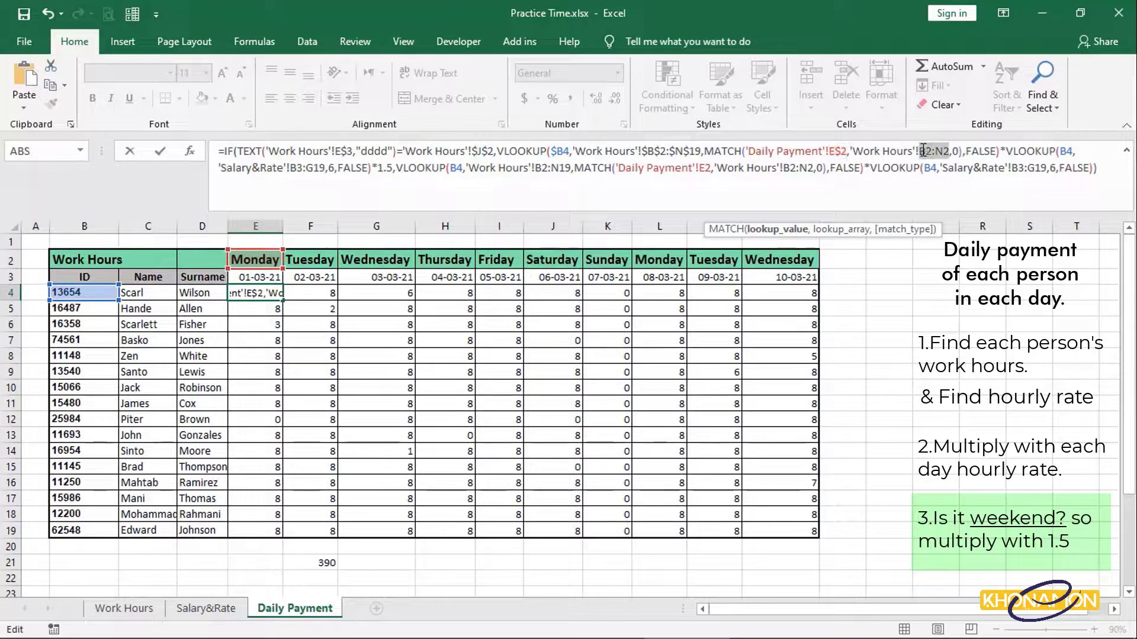
{"action": "key", "text": "F4"}
In the value_if_true rate lookup, lock the lookup value as $B4 and the 'Salary&Rate' table as $B$3:$G$19.
{"action": "double_click", "coordinate": [1092, 151]}
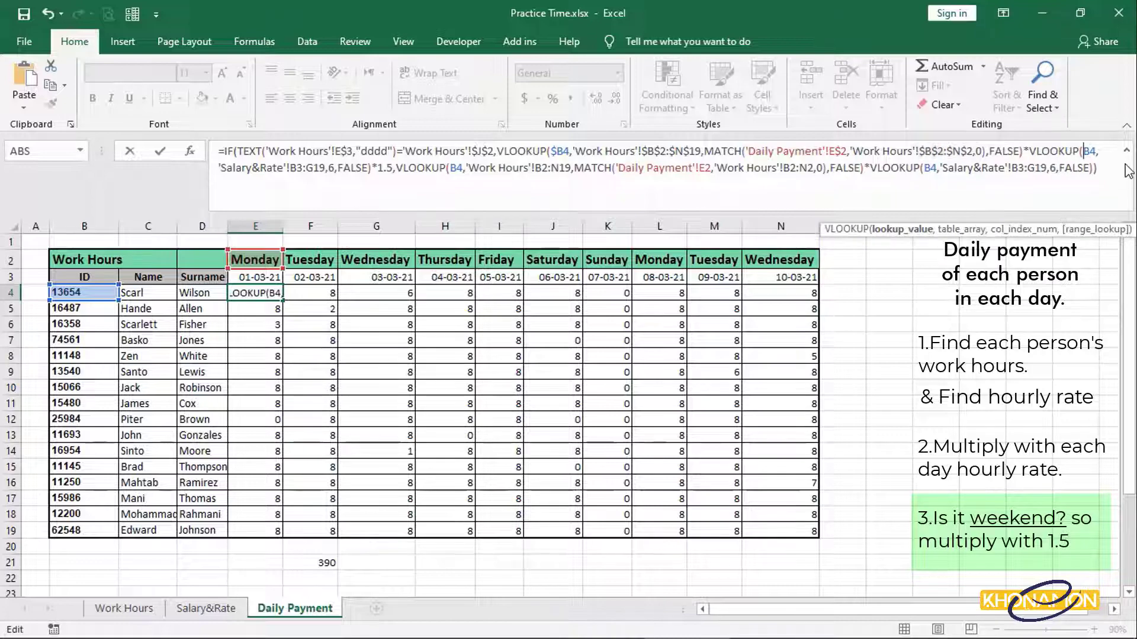
{"action": "key", "text": "F4"}
{"action": "key", "text": "F4"}
{"action": "key", "text": "F4"}
{"action": "double_click", "coordinate": [311, 168]}
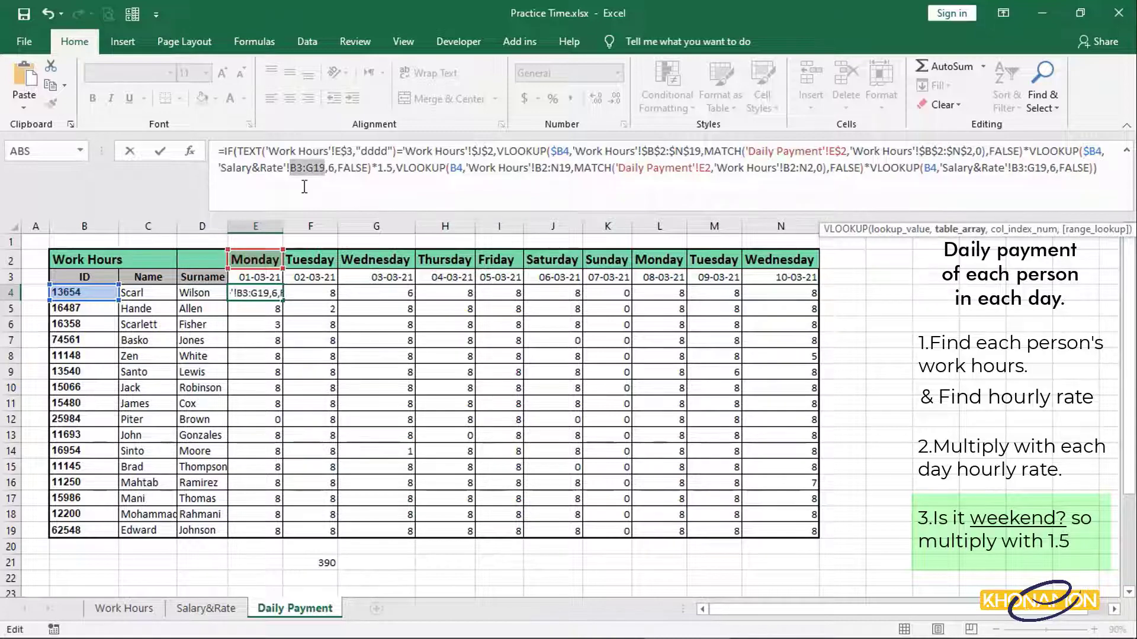
{"action": "key", "text": "F4"}
In the value_if_false hours lookup, lock the lookup value as $B4 and the 'Work Hours' table as $B$2:$N$19.
{"action": "double_click", "coordinate": [481, 168]}
{"action": "key", "text": "F4"}
{"action": "key", "text": "F4"}
{"action": "key", "text": "F4"}
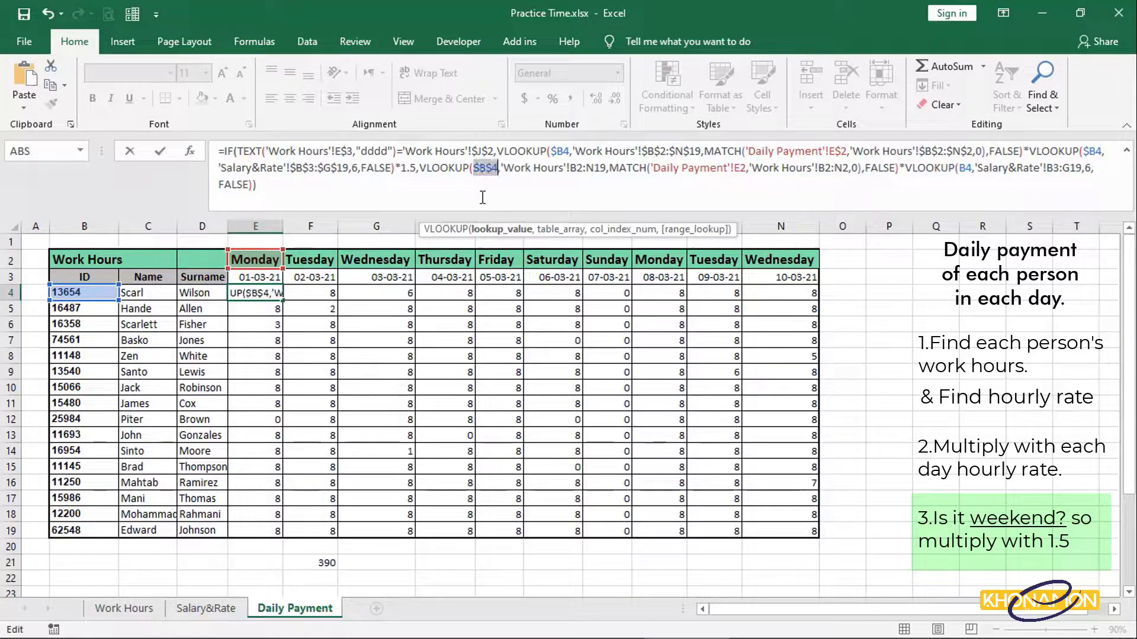
{"action": "double_click", "coordinate": [598, 168]}
{"action": "key", "text": "F4"}
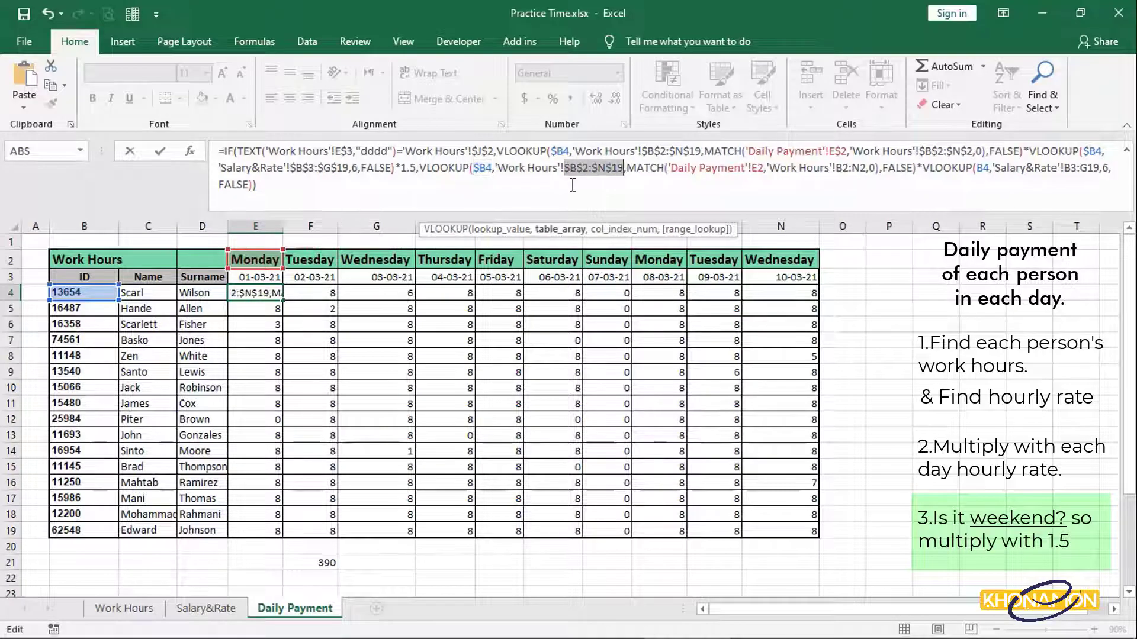
In the value_if_false MATCH, lock the lookup value as E$2 and the lookup array as $B$2:$N$2.
{"action": "double_click", "coordinate": [756, 169]}
{"action": "key", "text": "F4"}
{"action": "key", "text": "F4"}
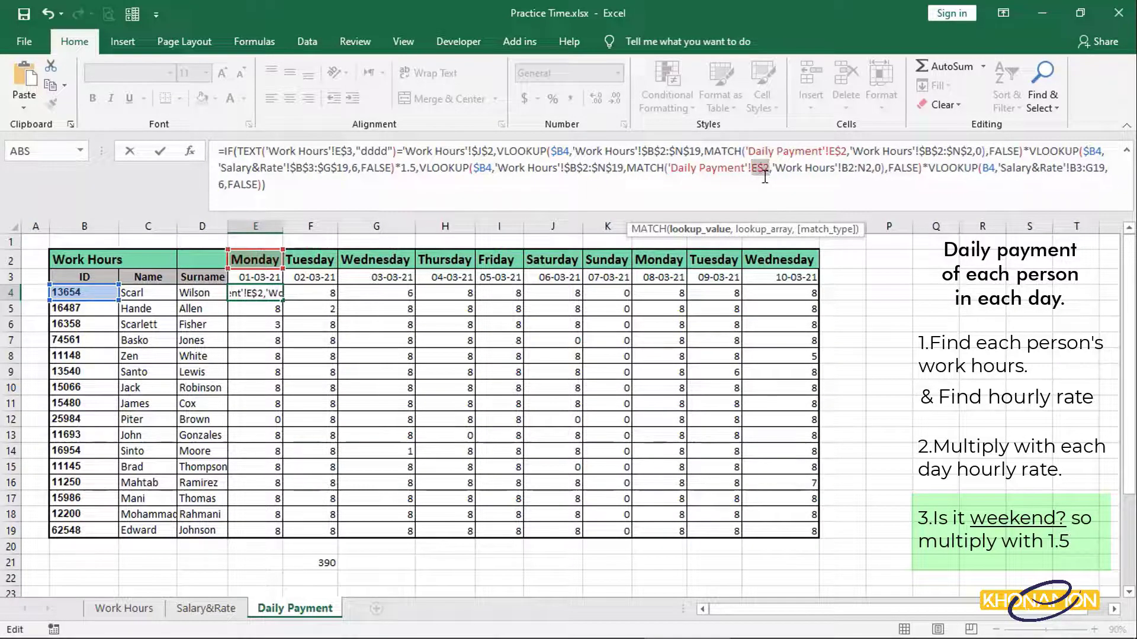
{"action": "double_click", "coordinate": [853, 168]}
{"action": "key", "text": "F4"}
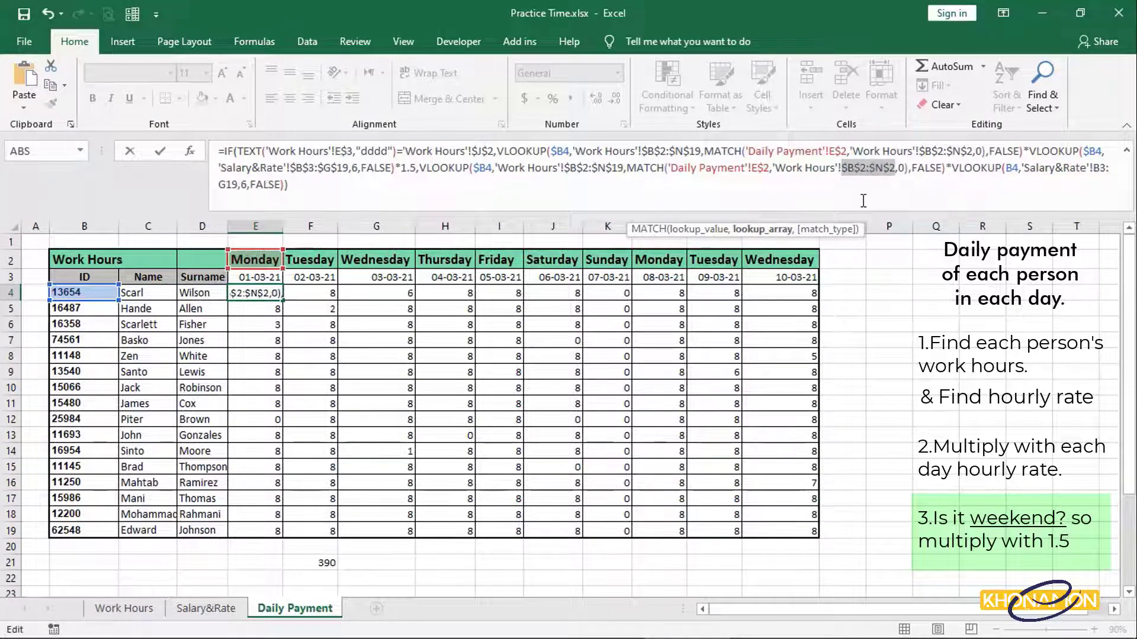
Lock the value_if_false rate lookup's references as $B4 and $B$3:$G$19, and commit the formula in E4.
{"action": "double_click", "coordinate": [1010, 167]}
{"action": "key", "text": "F4"}
{"action": "key", "text": "F4"}
{"action": "key", "text": "F4"}
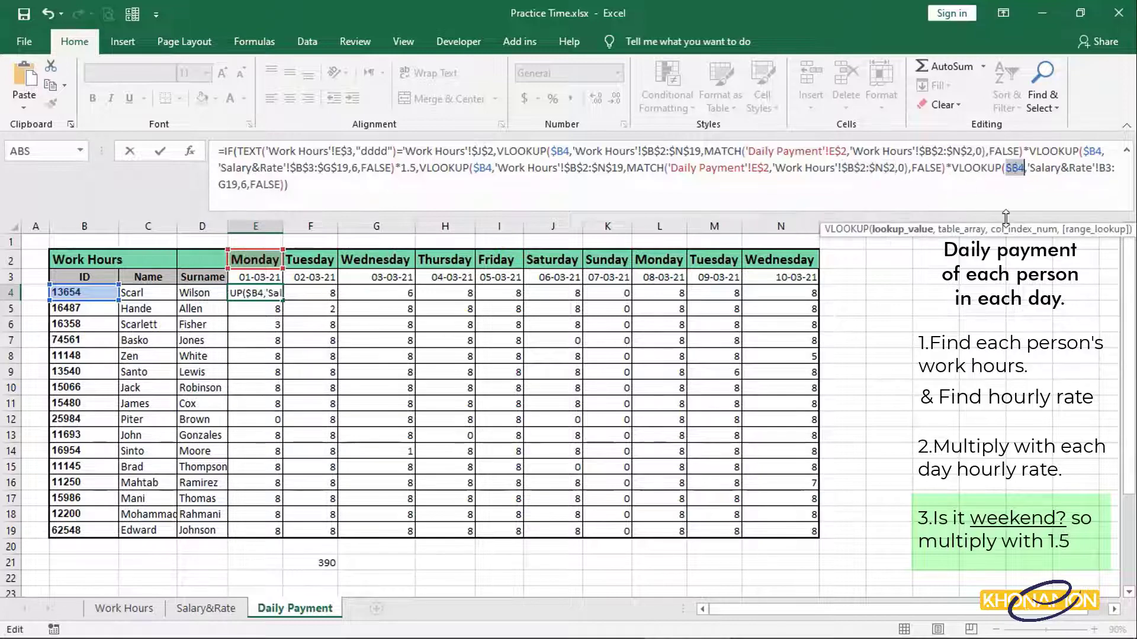
{"action": "left_click", "coordinate": [1102, 167]}
{"action": "left_click_drag", "start_coordinate": [1102, 168], "coordinate": [240, 187]}
{"action": "key", "text": "F4"}
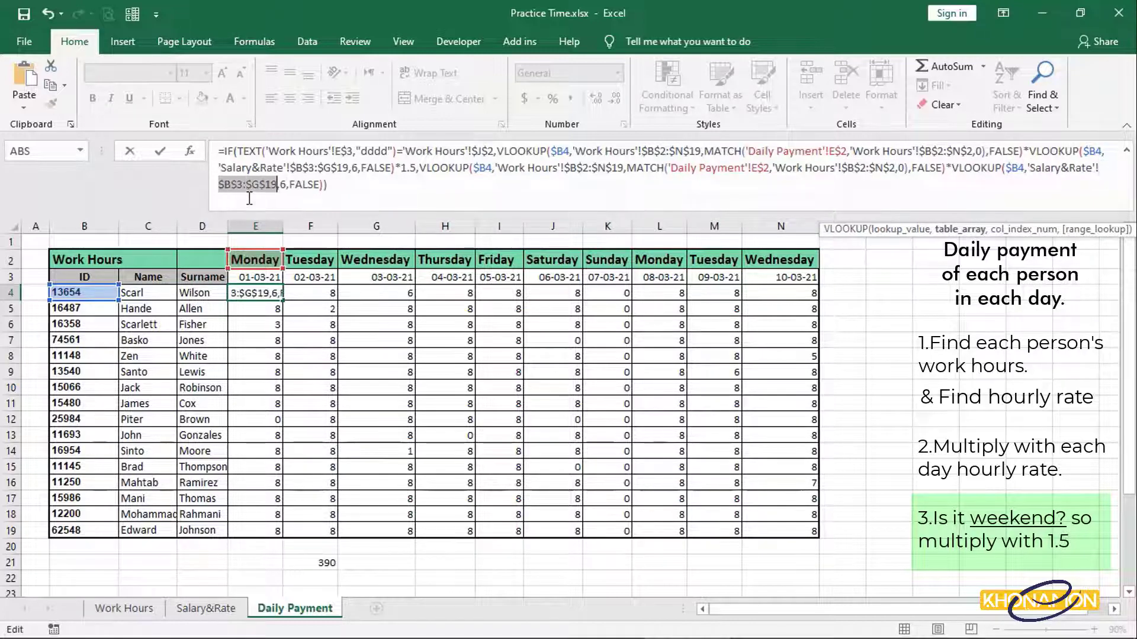
{"action": "key", "text": "Return"}
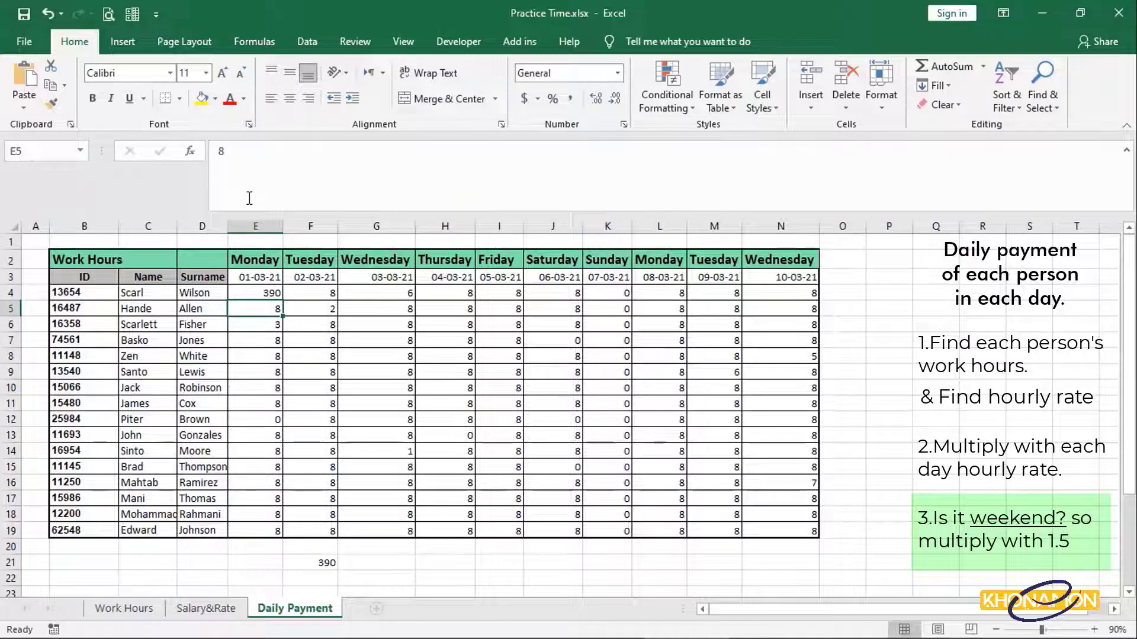
Copy E4's formula to the whole payment range E4:N19 and check the first employee's Saturday payment in J4.
{"action": "right_click", "coordinate": [247, 292]}
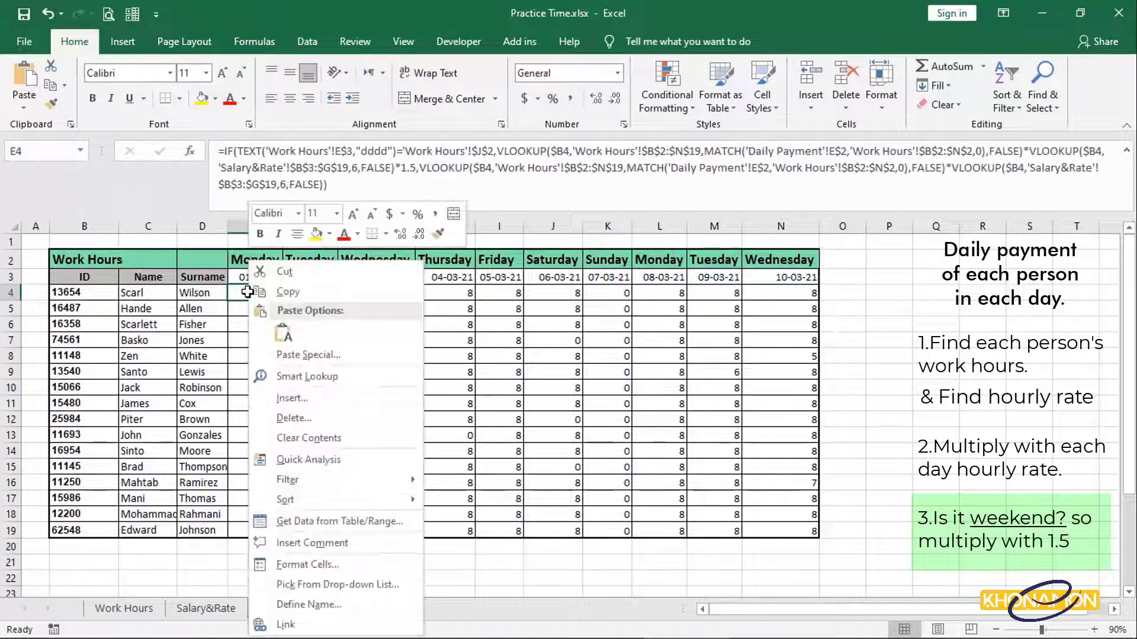
{"action": "left_click", "coordinate": [274, 290]}
{"action": "left_click_drag", "start_coordinate": [255, 292], "coordinate": [793, 531]}
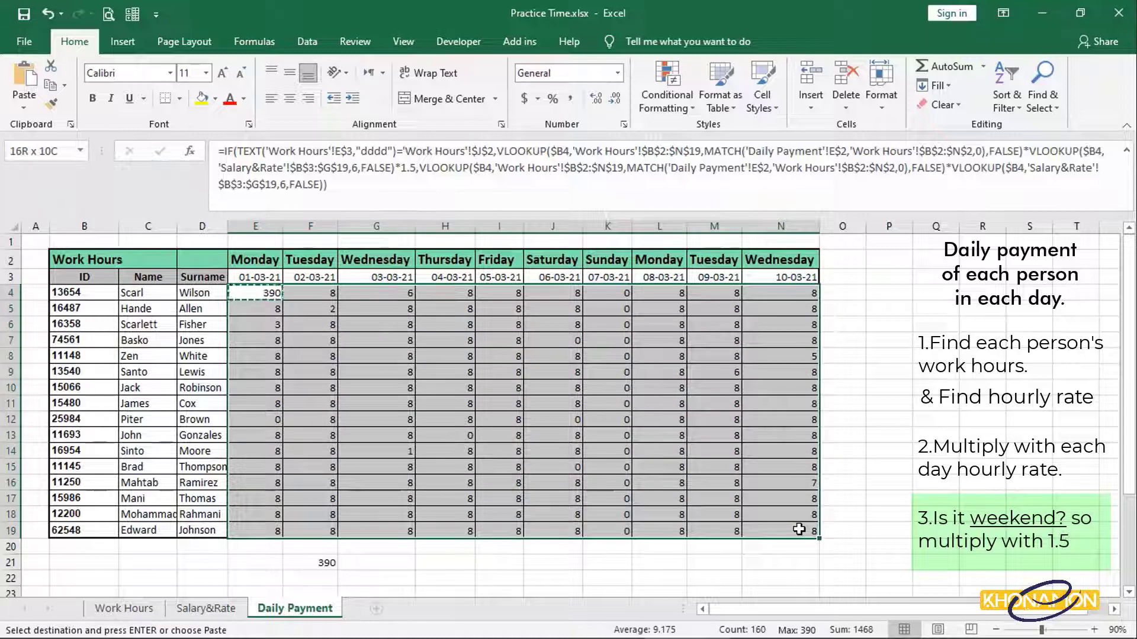
{"action": "right_click", "coordinate": [271, 294]}
{"action": "left_click", "coordinate": [358, 333]}
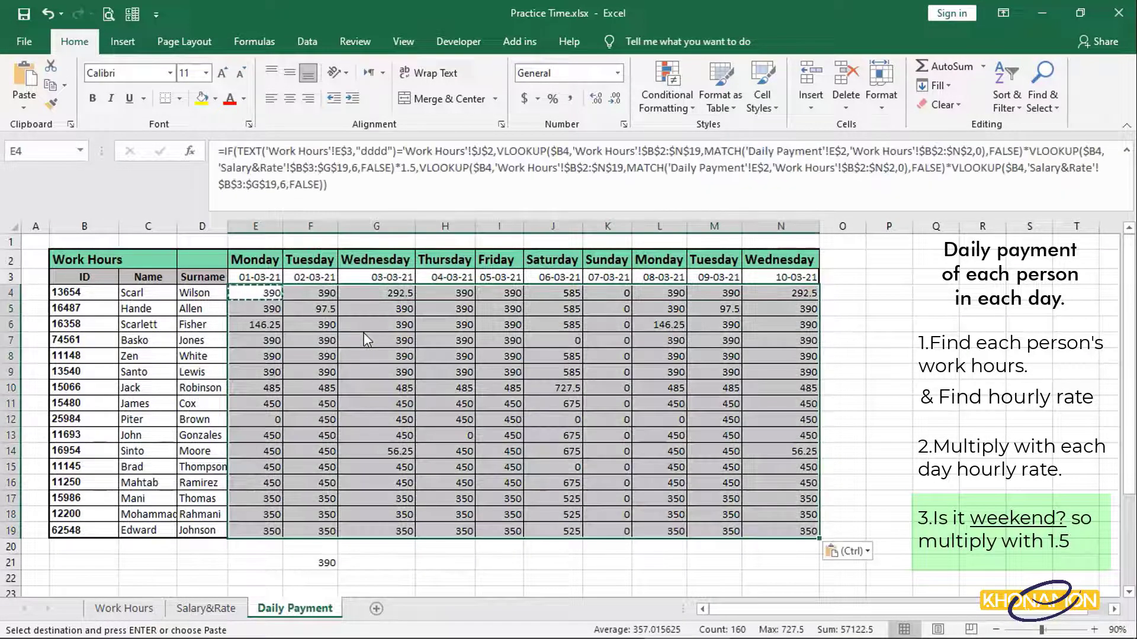
{"action": "key", "text": "Escape"}
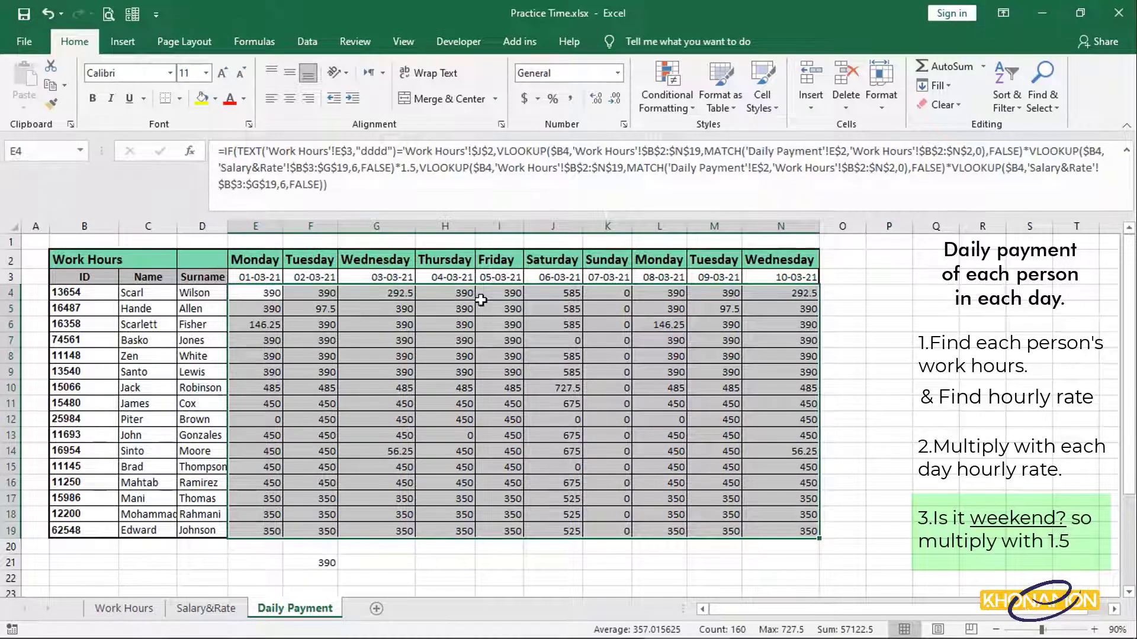
{"action": "left_click", "coordinate": [550, 293]}
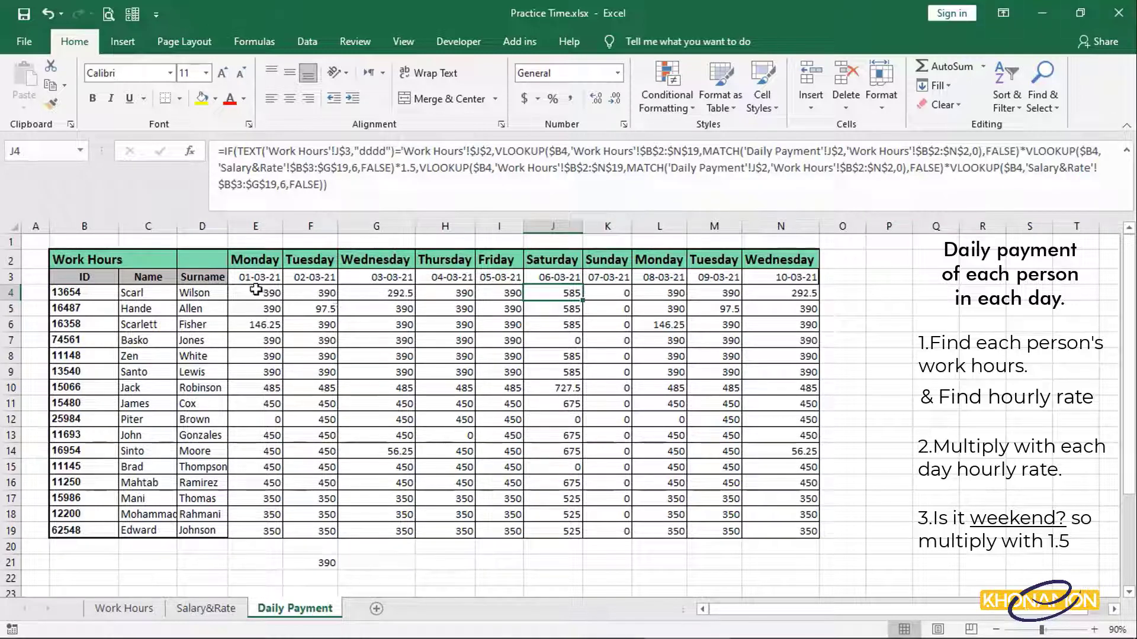
Format the payments in E4:N19 as dollar accounting amounts with one decimal place.
{"action": "left_click_drag", "start_coordinate": [266, 293], "coordinate": [788, 534]}
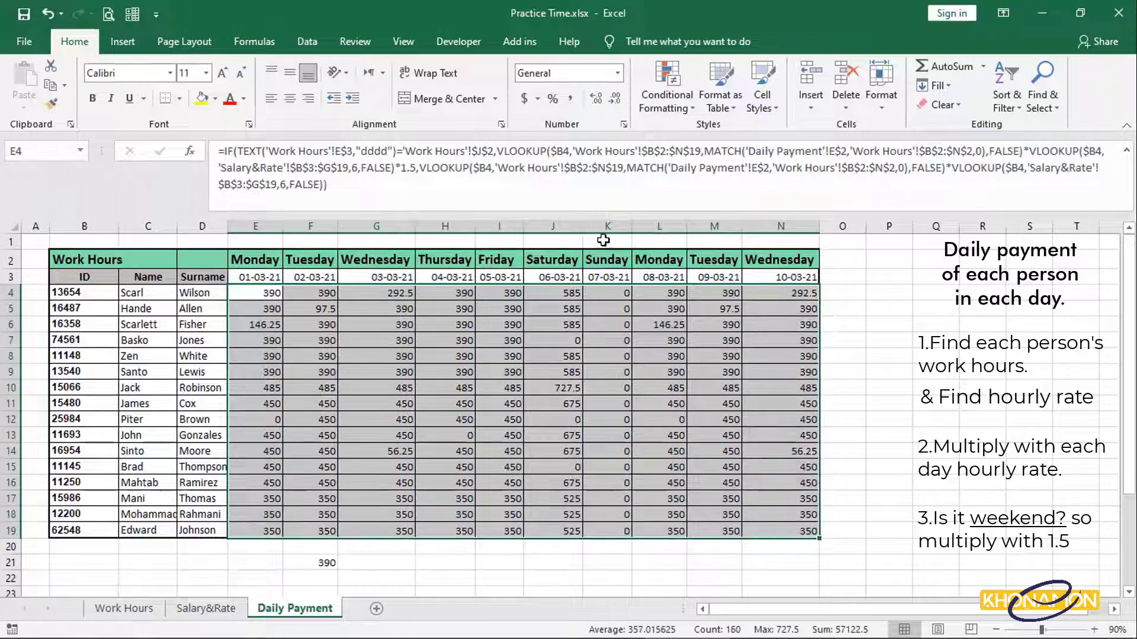
{"action": "left_click", "coordinate": [525, 99]}
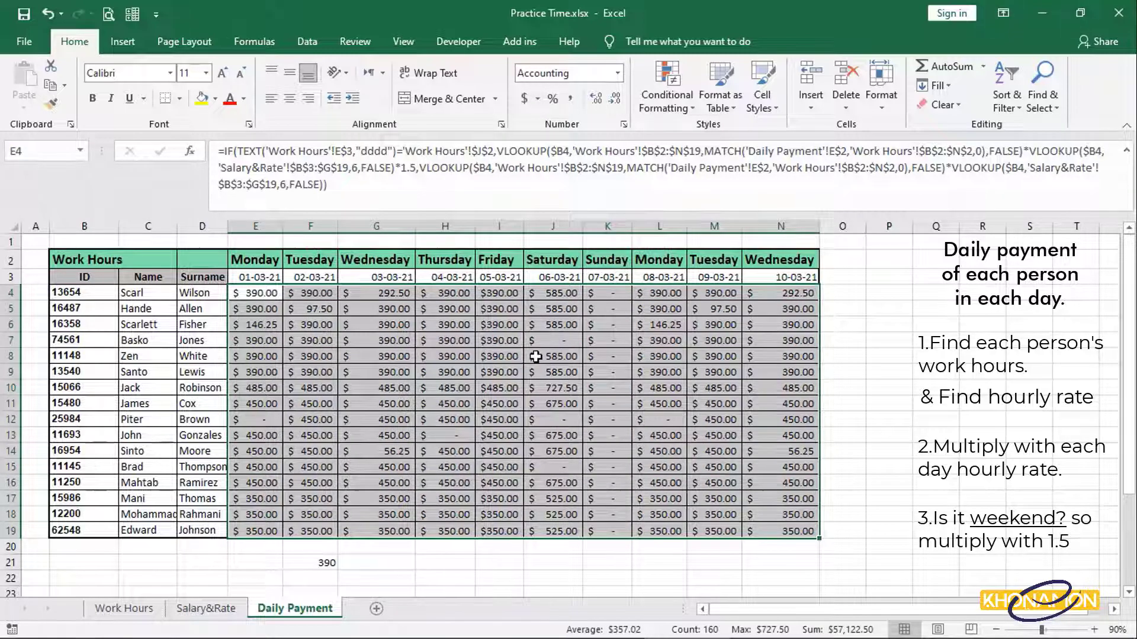
{"action": "left_click", "coordinate": [610, 101]}
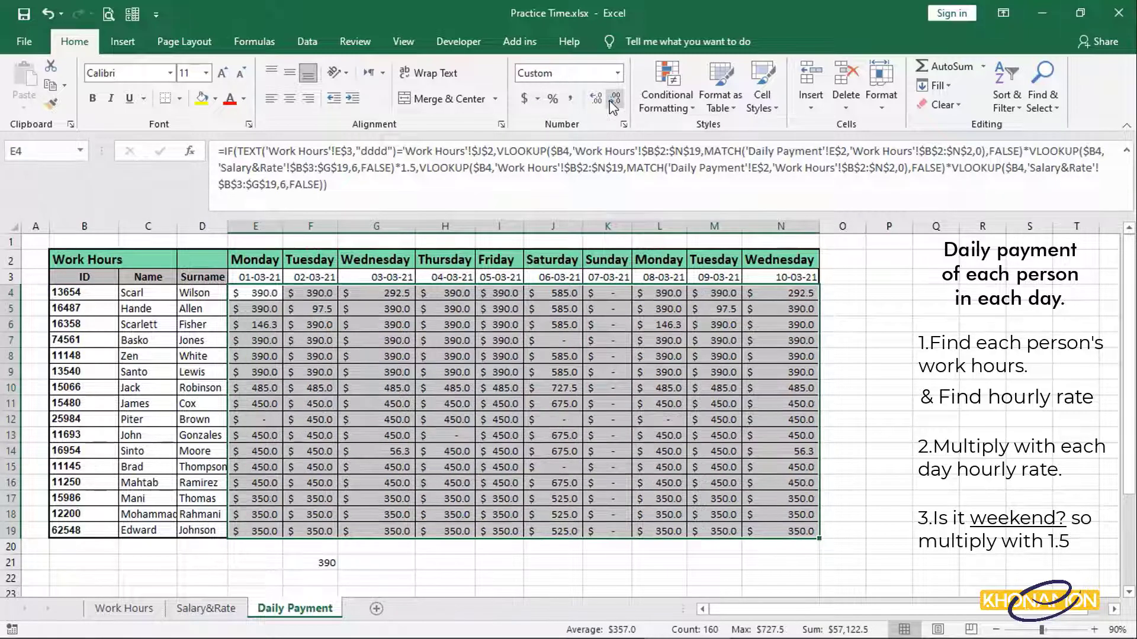
{"action": "left_click", "coordinate": [610, 101]}
{"action": "left_click", "coordinate": [596, 98]}
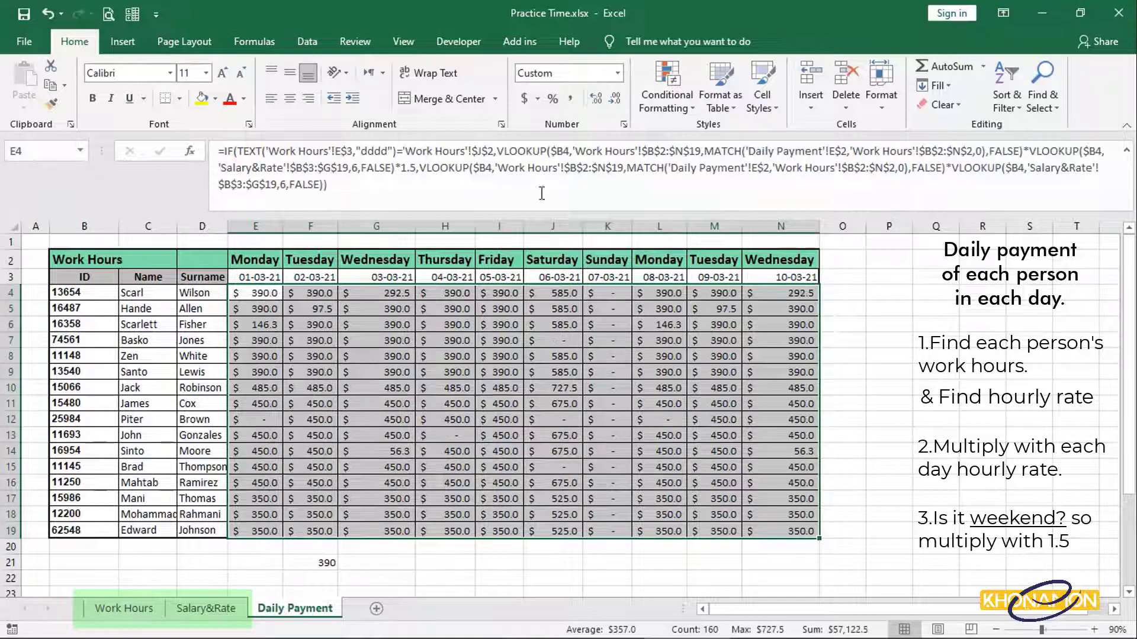
{"action": "left_click", "coordinate": [498, 387]}
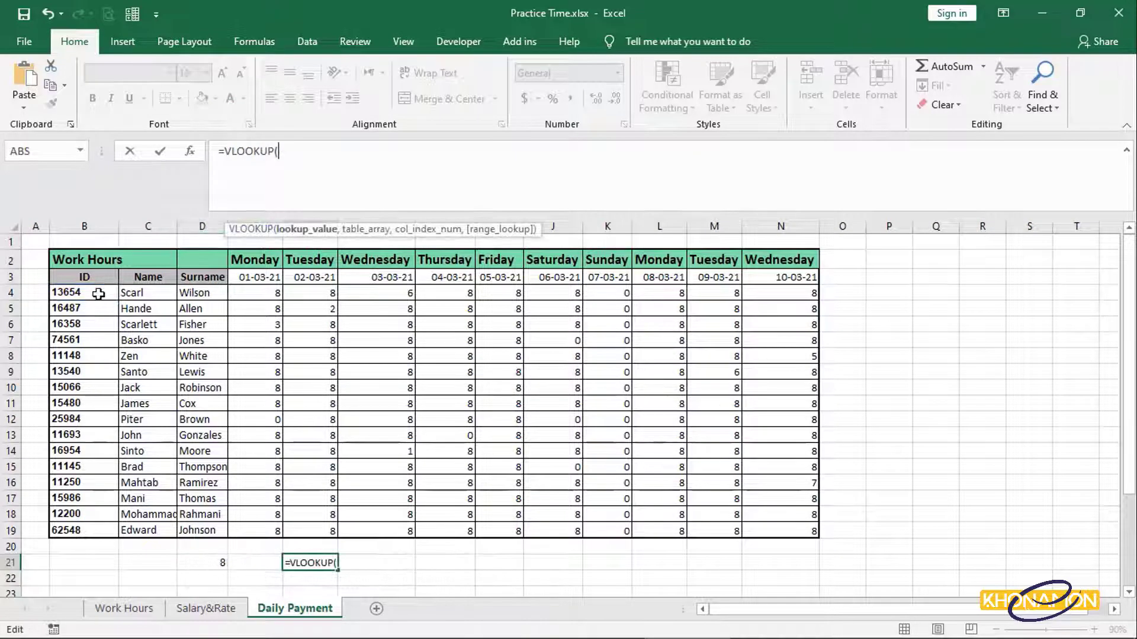
{"action": "left_click", "coordinate": [305, 283]}
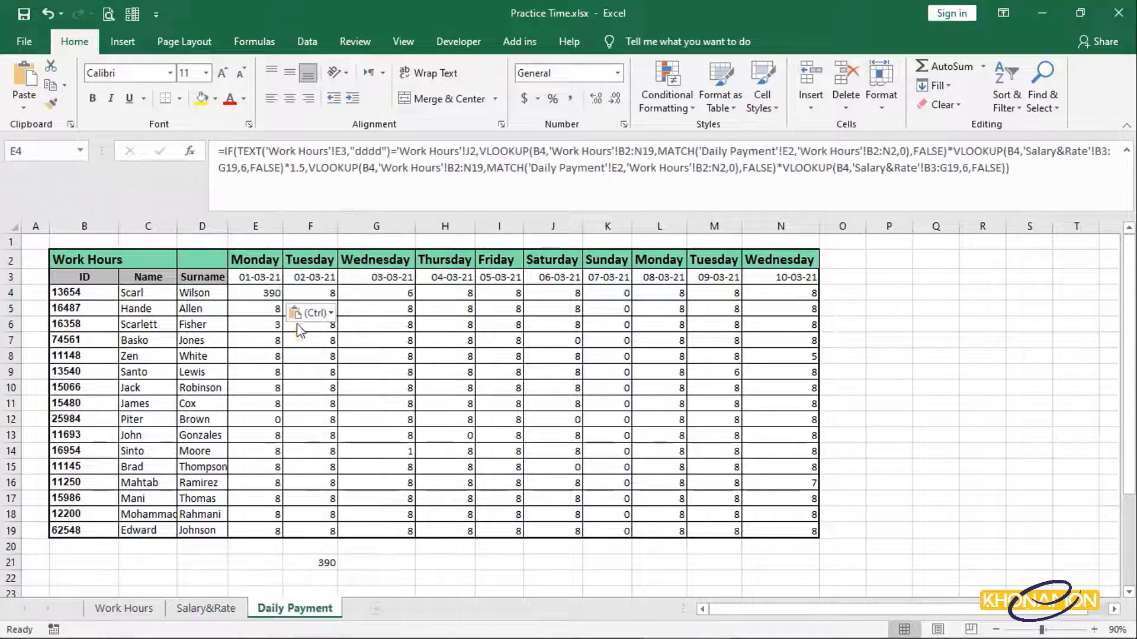